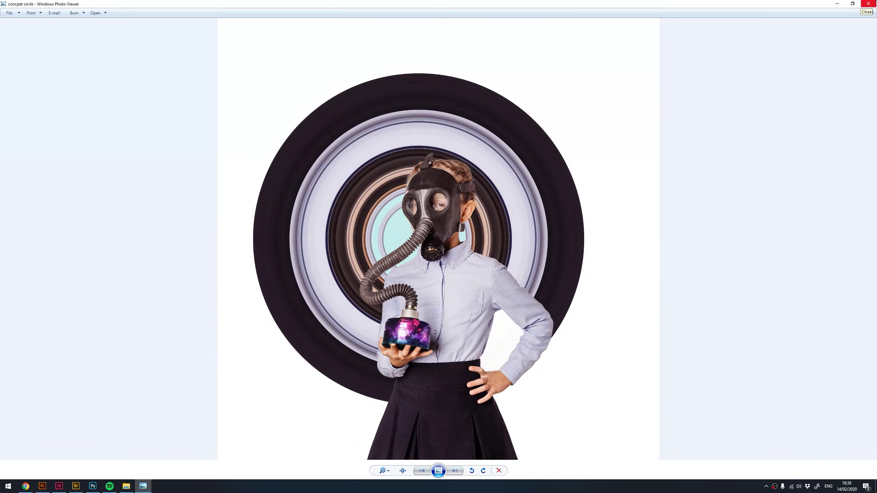
Step: Close the Windows Photo Viewer preview of the finished artwork to return to concept circle.psd
left_click(865, 3)
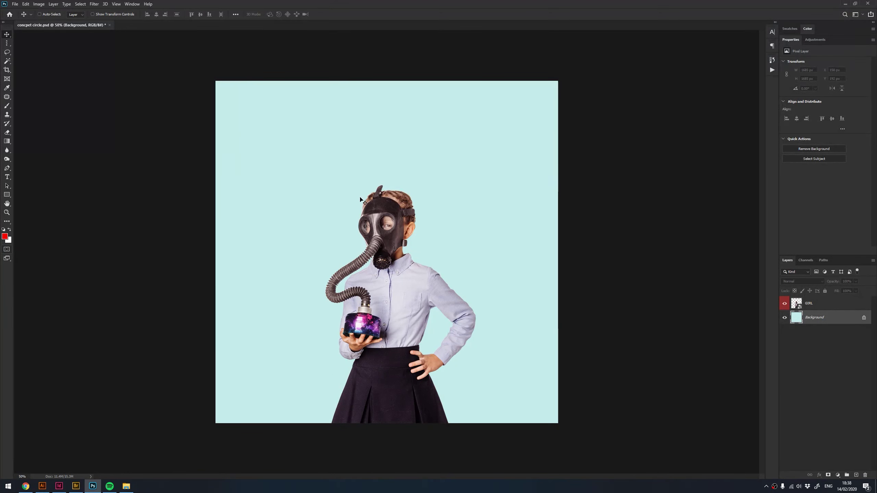
left_click(39, 4)
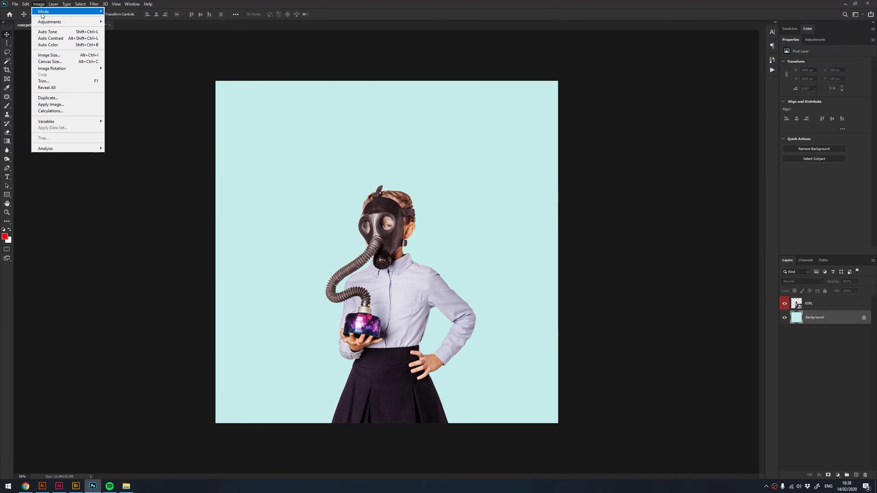
left_click(58, 62)
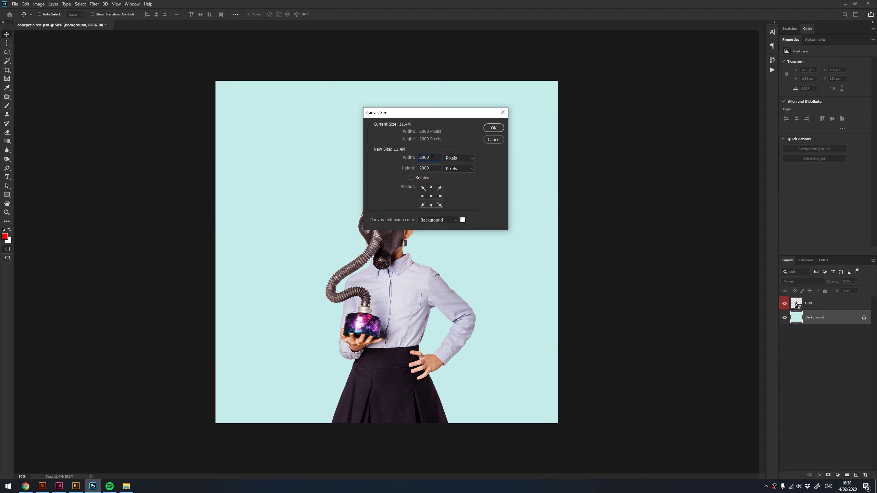
key("Tab")
left_click(434, 158)
key("Tab")
left_click(493, 139)
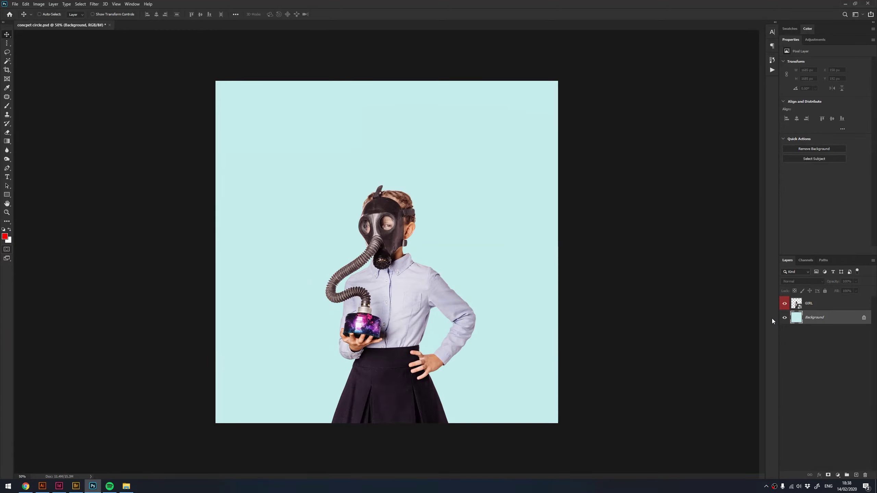
left_click(785, 318)
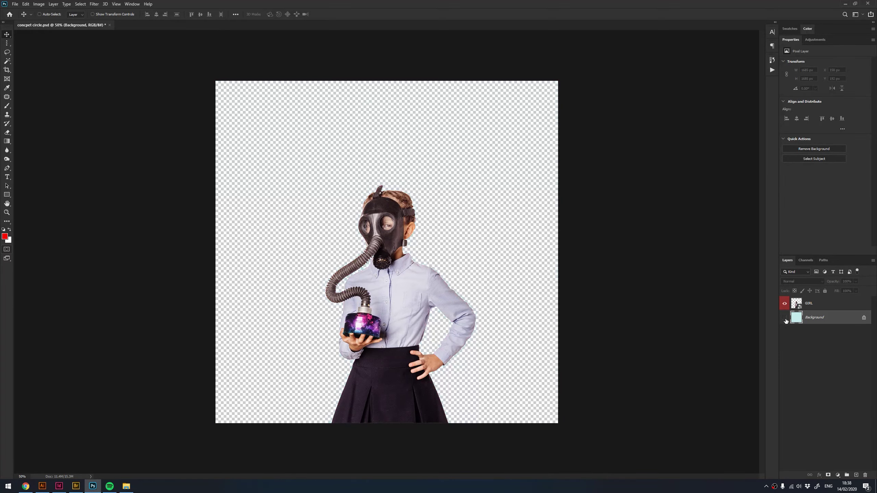
left_click(804, 306)
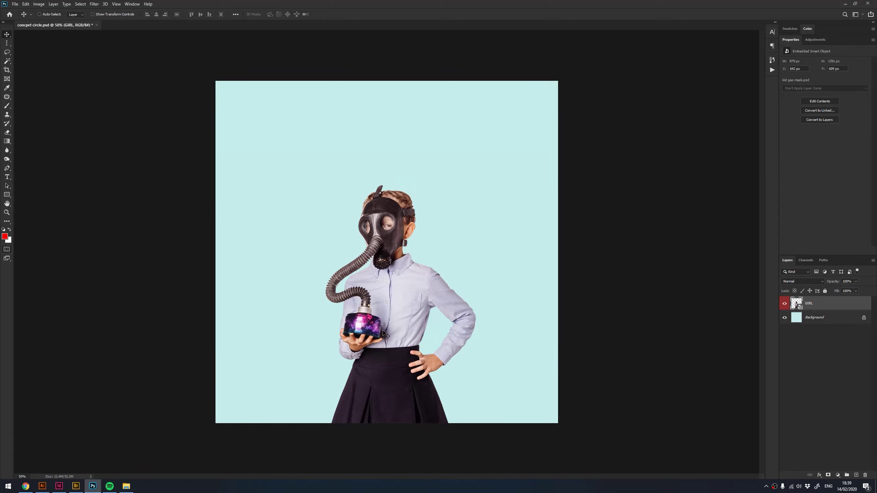
Step: Nudge the girl slightly left and make a 1 px single-column selection through her figure
mouse_move(394, 316)
left_mouse_down()
mouse_move(375, 316)
mouse_move(389, 316)
left_mouse_up()
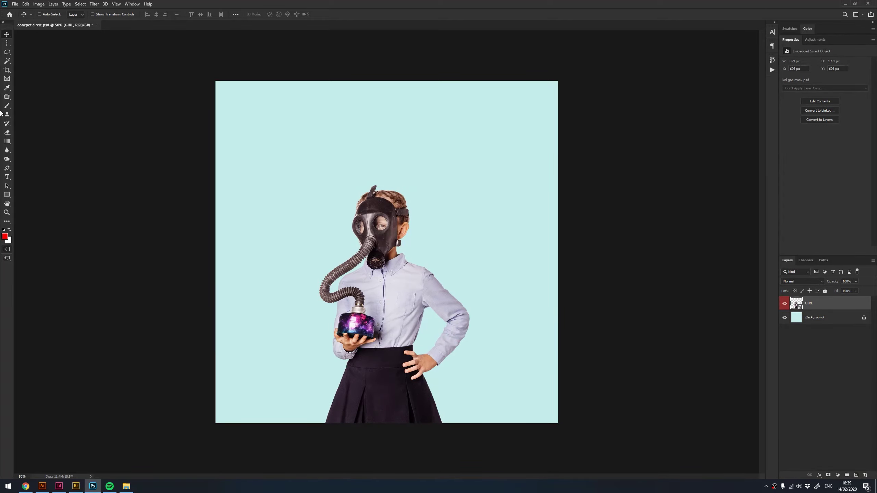
left_click_drag(8, 43, 38, 64)
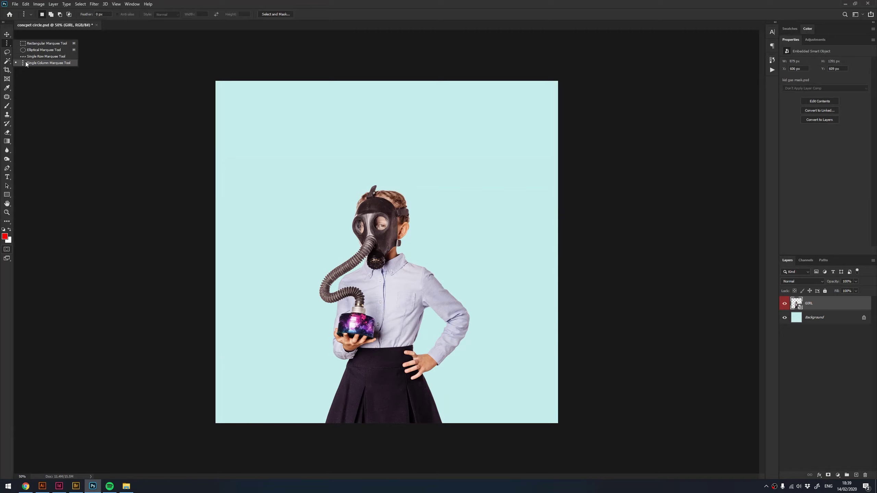
left_click(26, 62)
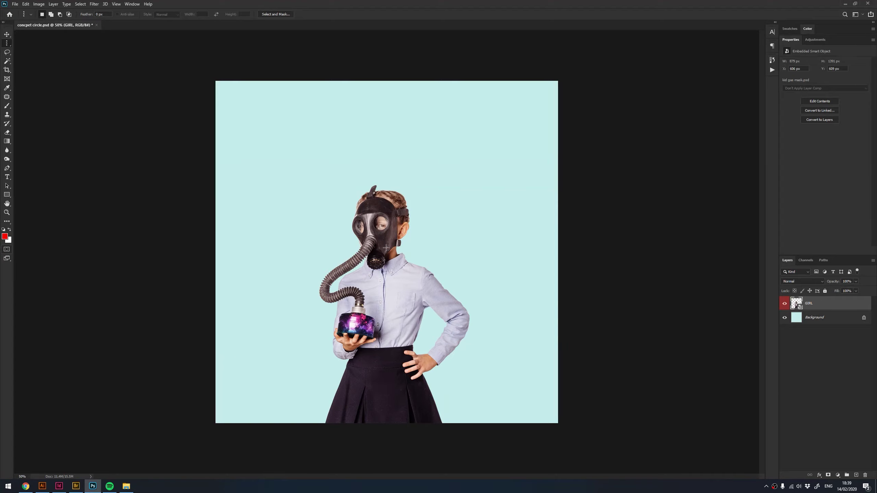
mouse_move(370, 228)
left_mouse_down()
mouse_move(393, 230)
mouse_move(381, 228)
left_mouse_up()
Step: Copy the selected pixel column and paste it onto a new Layer 1
left_click(26, 4)
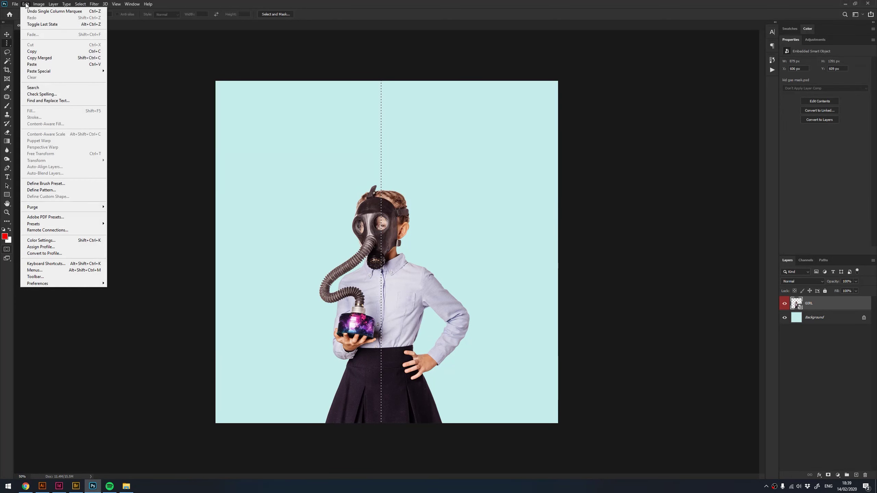
left_click(38, 52)
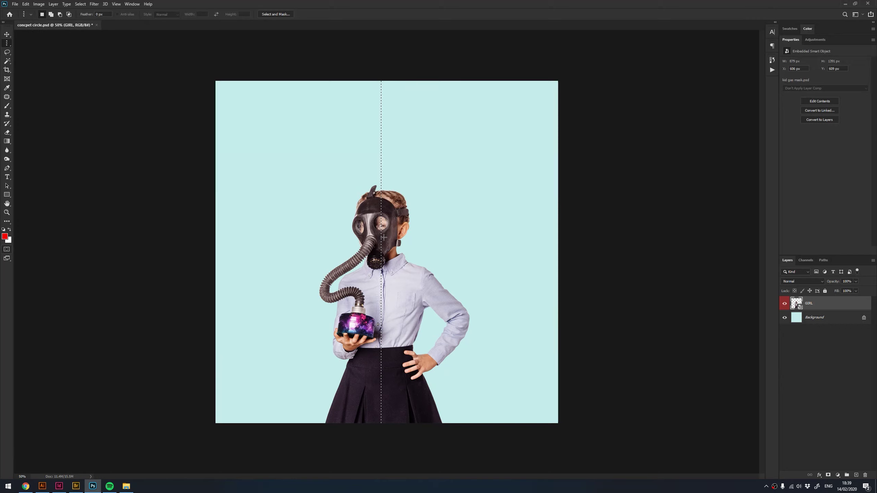
left_click(26, 4)
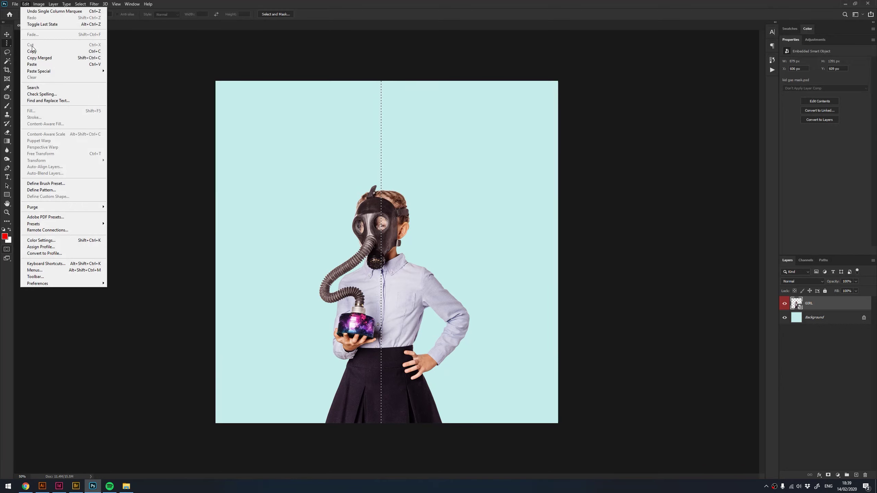
left_click(40, 65)
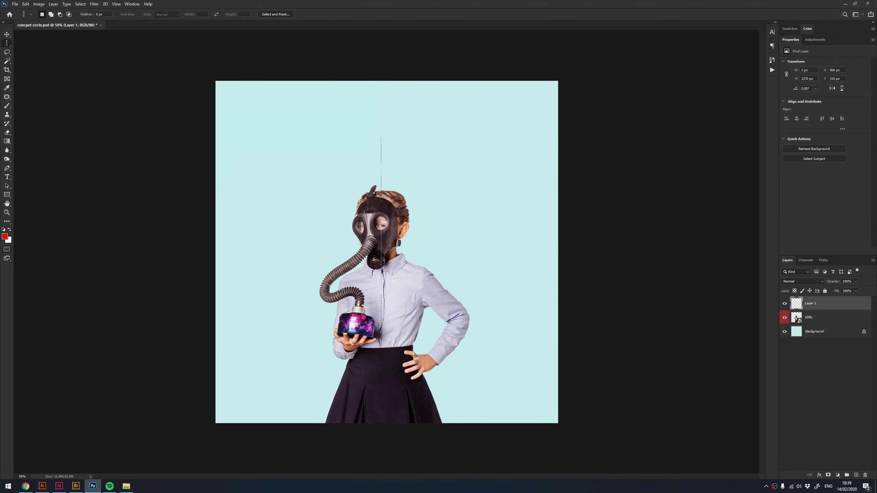
Step: Hide GIRL, zoom in to inspect the pasted line, then show Background and fit the canvas
left_click_drag(785, 318, 785, 332)
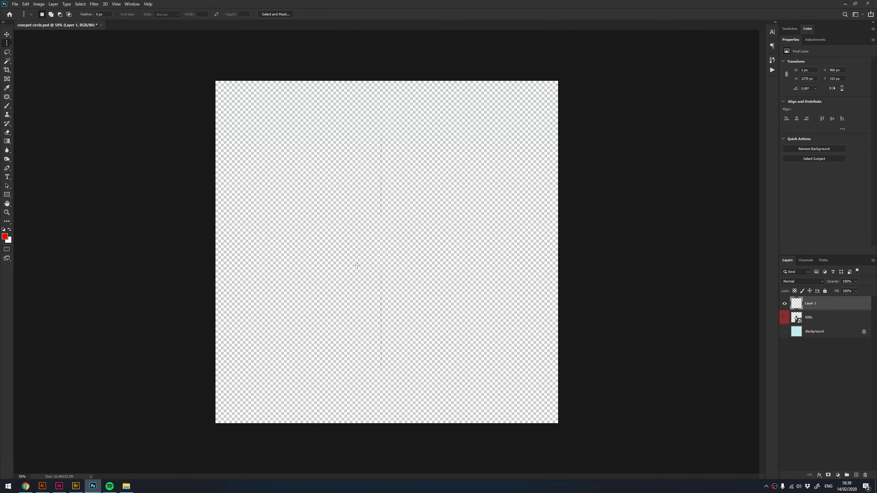
key("z")
left_click_drag(342, 224, 403, 262)
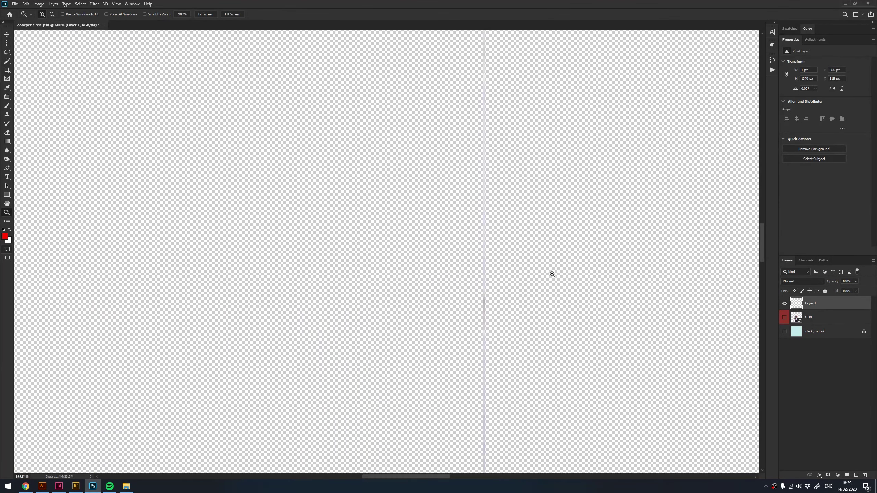
left_click(542, 274)
left_click(473, 285)
left_click(473, 285)
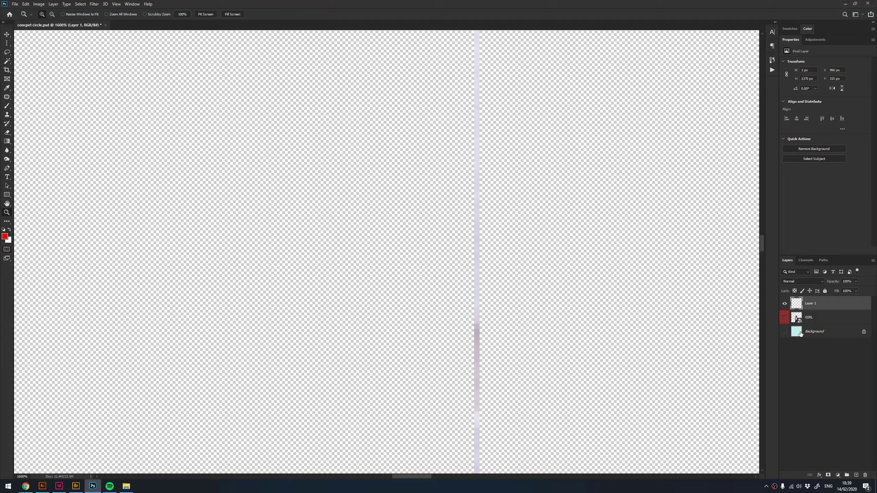
left_click(785, 332)
key("ctrl+0")
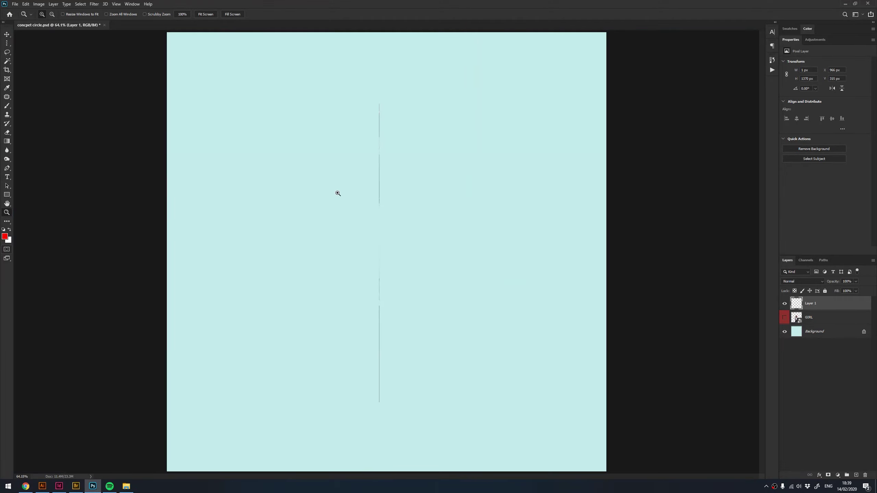
Step: Free Transform the pasted column to stretch it to 500 px wide
key("ctrl+t")
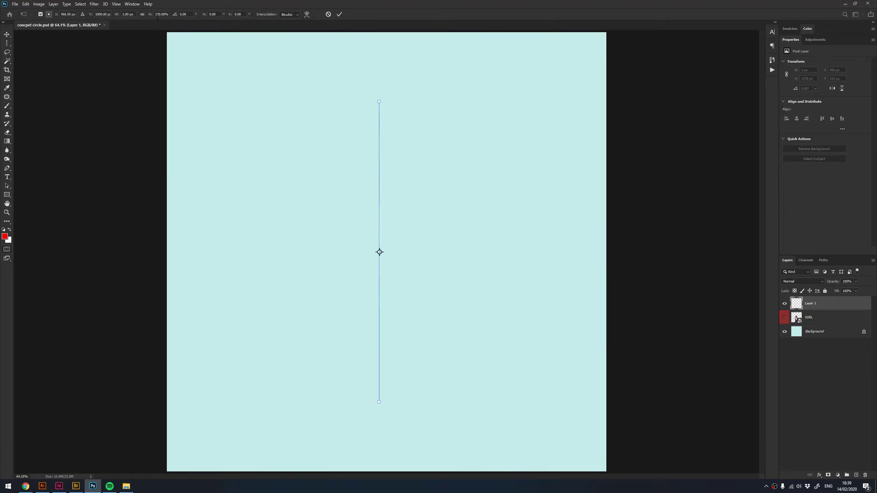
left_click(128, 14)
right_click(130, 14)
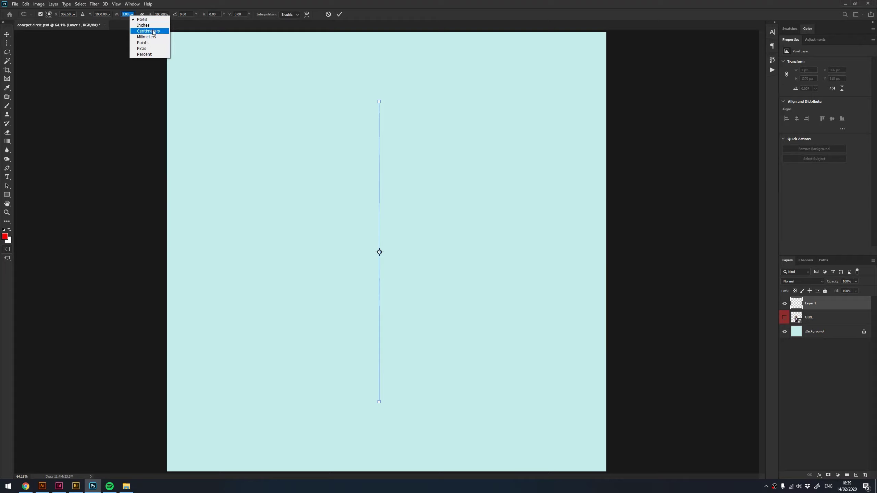
left_click(151, 54)
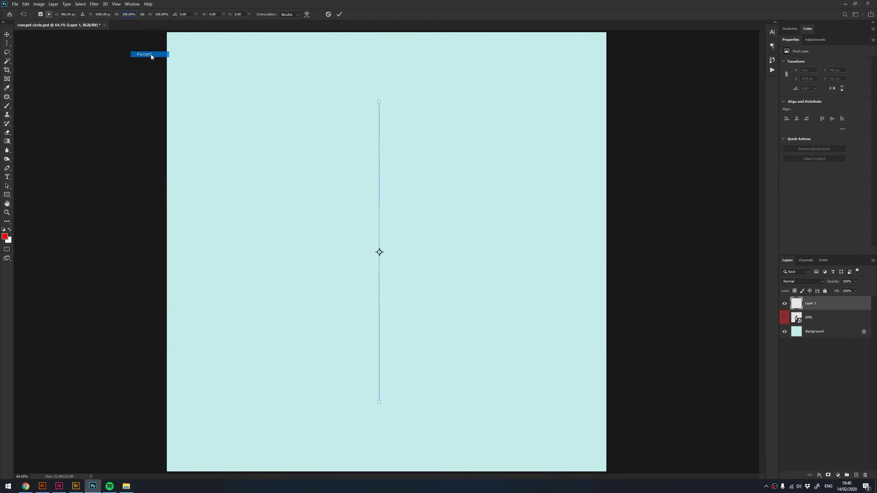
right_click(131, 14)
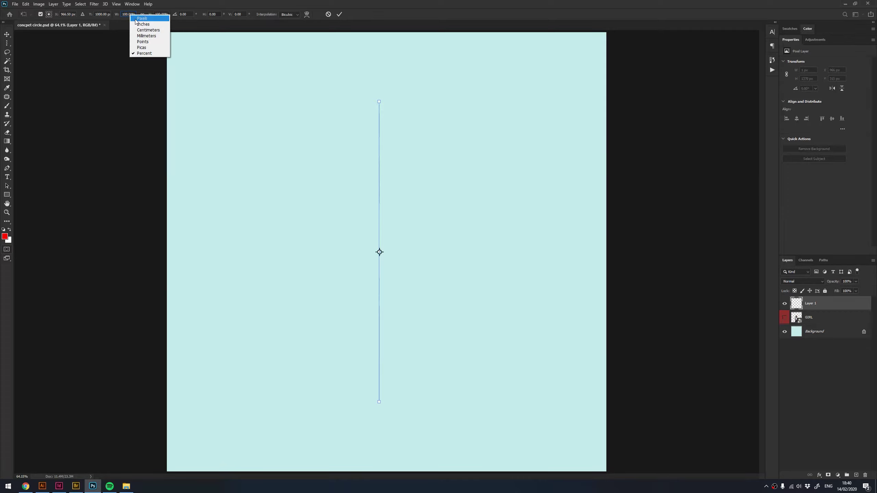
left_click(134, 21)
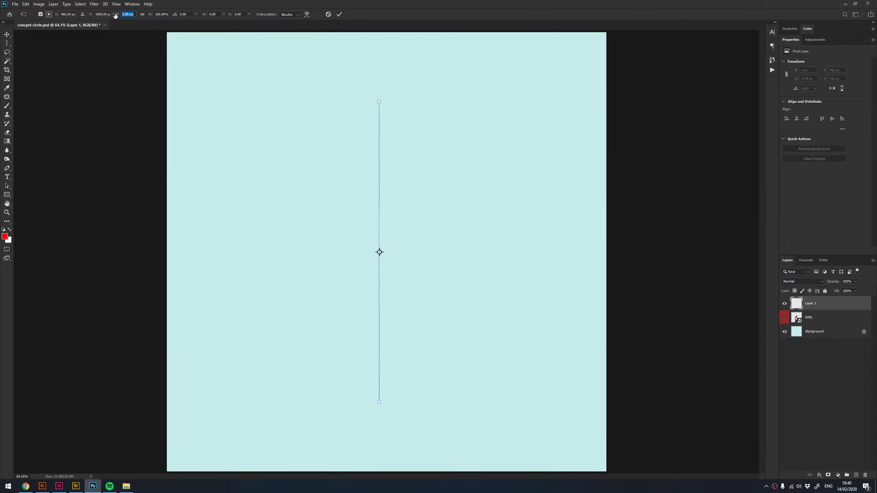
type("500")
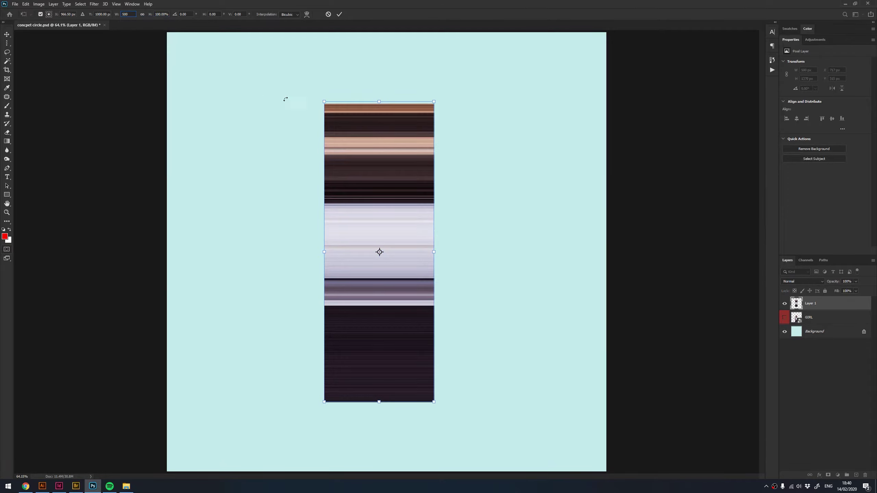
key("Return")
Step: Transform the stripe layer again, entering 2000 px as its width
key("z")
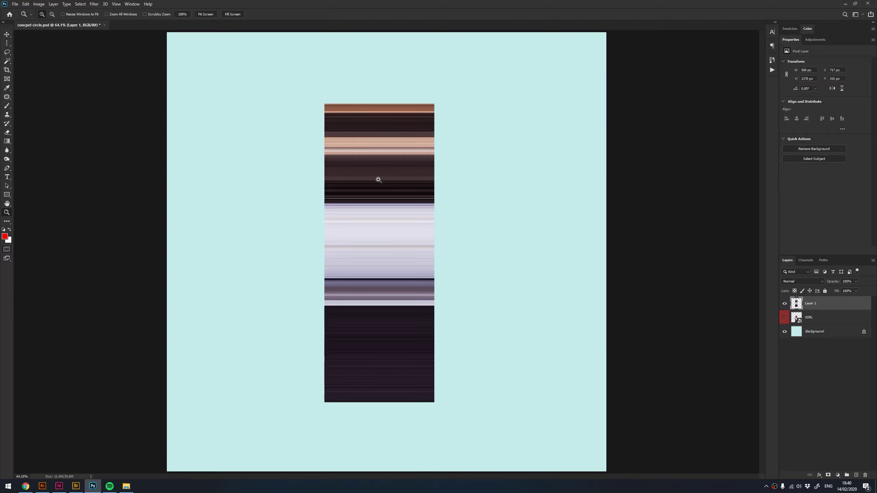
key("ctrl+t")
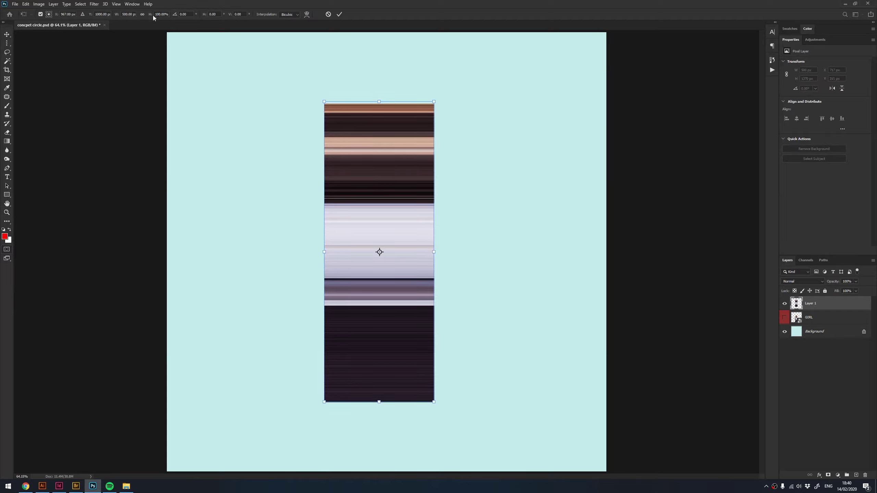
double_click(128, 14)
type("2000")
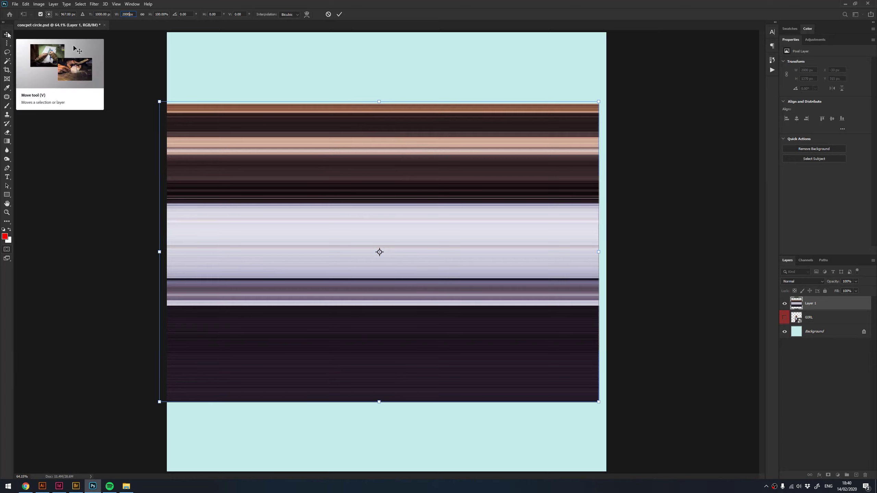
type("z")
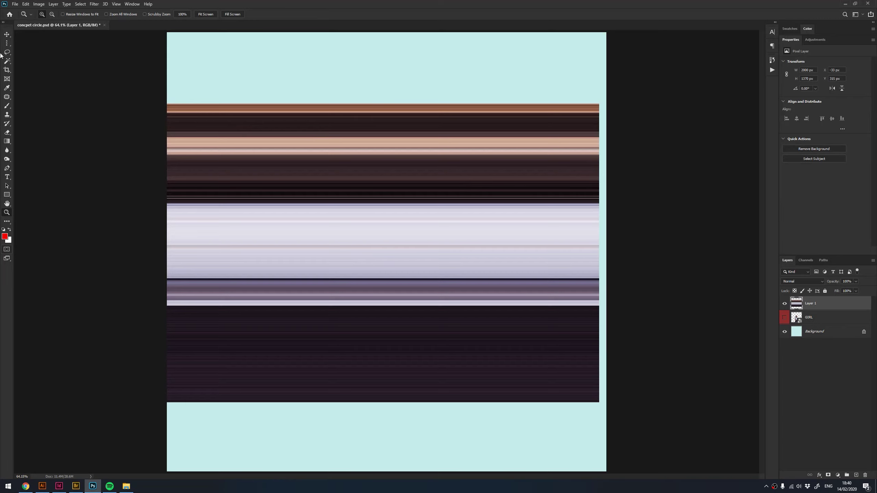
Step: Align the stripe band's left edge to the canvas using a select-all, then deselect
left_click(6, 34)
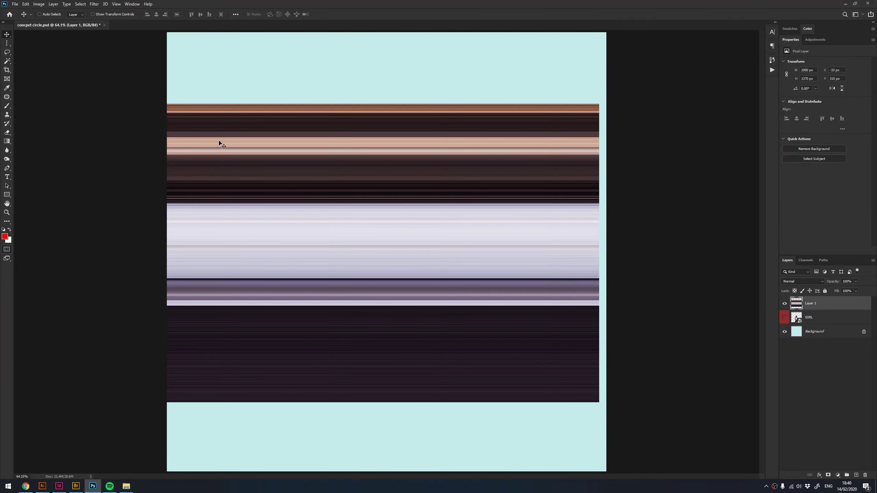
key("ctrl+a")
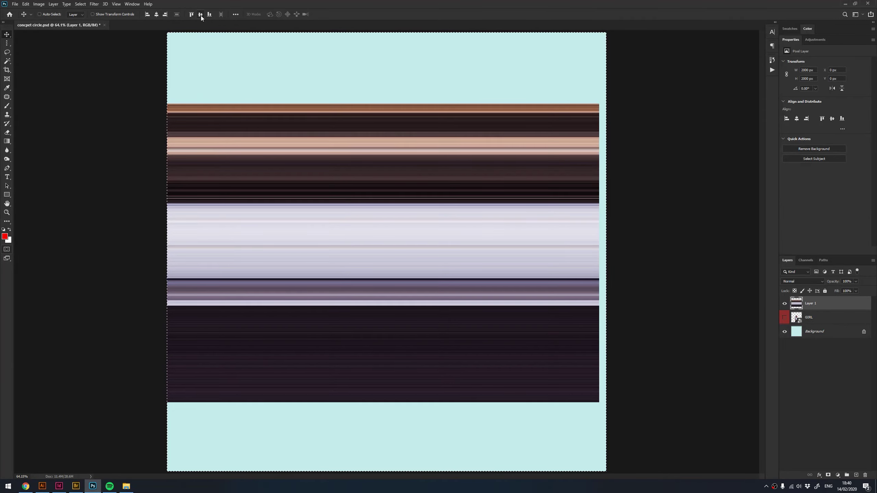
left_click(147, 15)
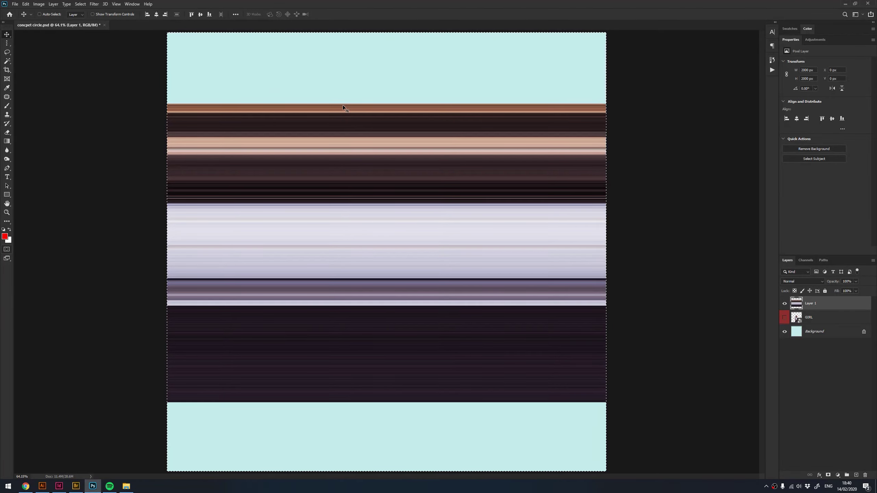
key("ctrl+d")
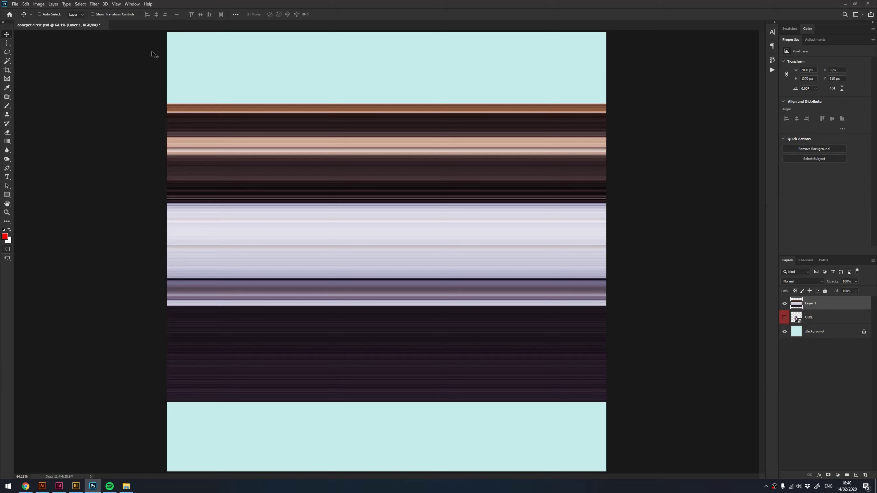
Step: Centre the band vertically relative to the canvas, then reset the align reference to Selection
left_click(236, 14)
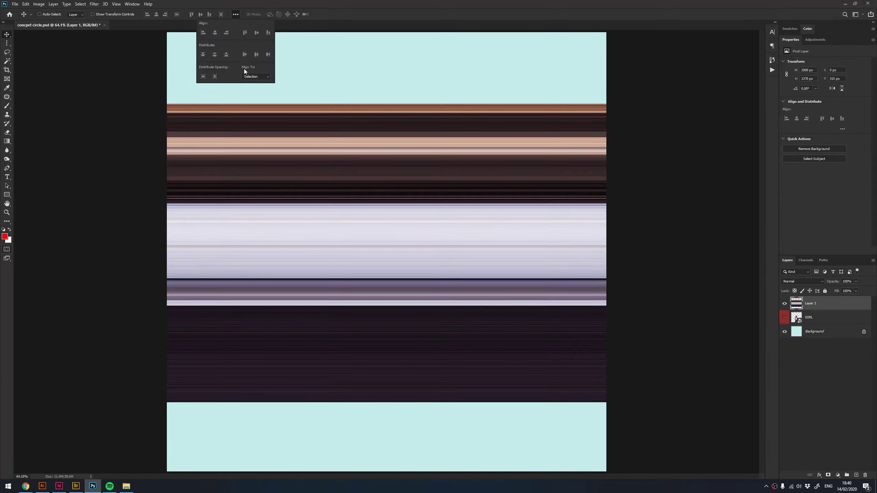
left_click(250, 76)
left_click(253, 86)
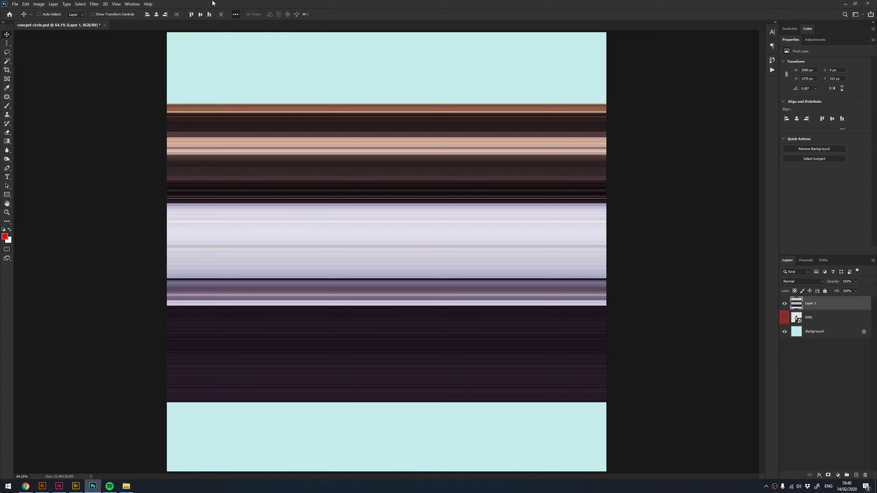
left_click(209, 14)
left_click(200, 14)
left_click(235, 14)
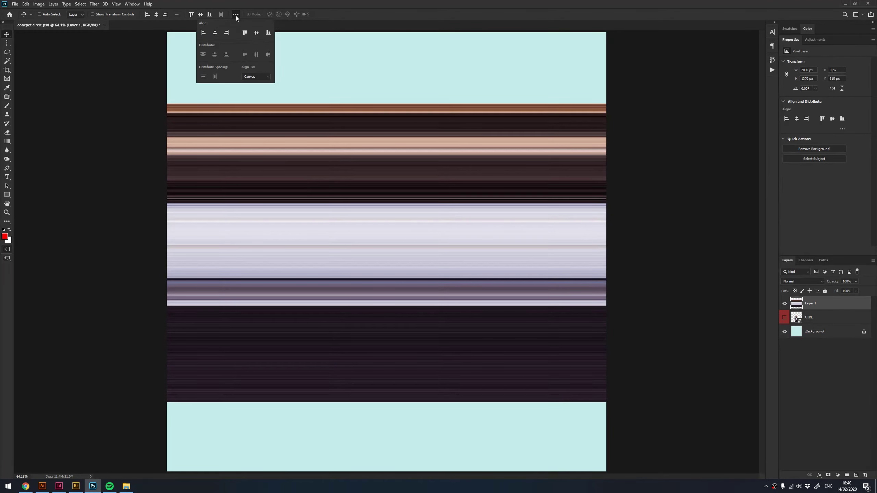
left_click(255, 76)
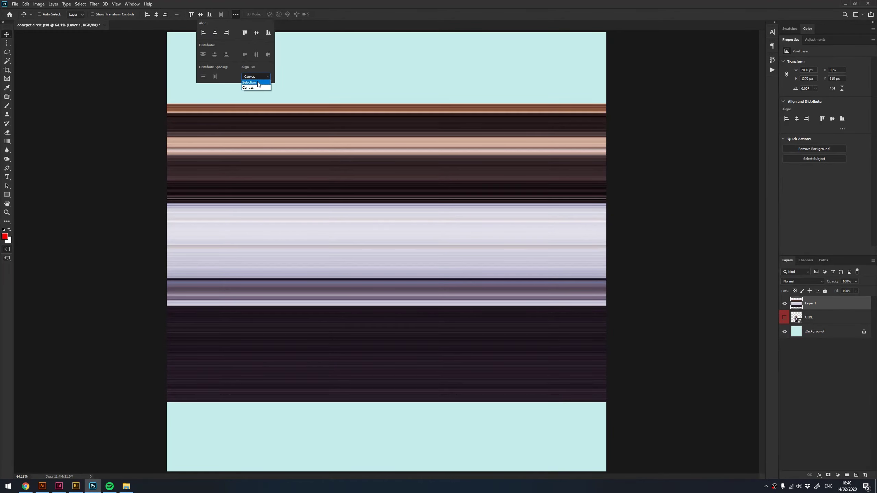
left_click(257, 13)
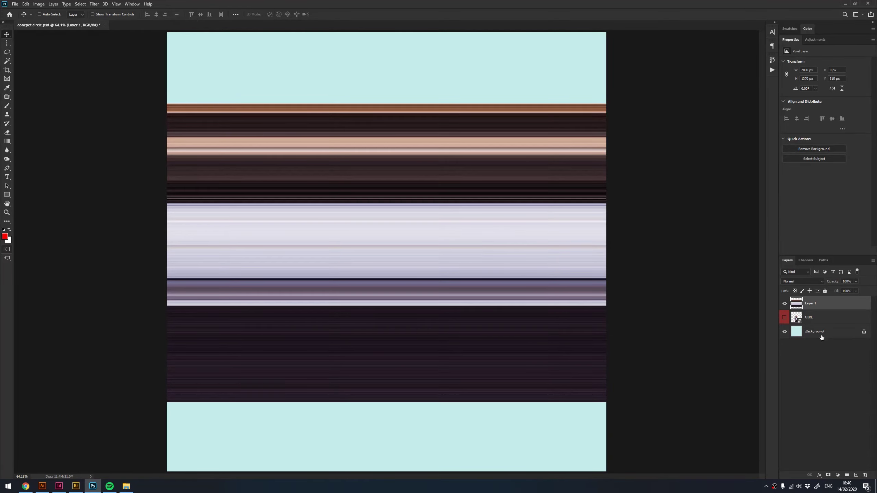
Step: Move Layer 1 below GIRL and make the girl visible again
left_click_drag(810, 304, 816, 326)
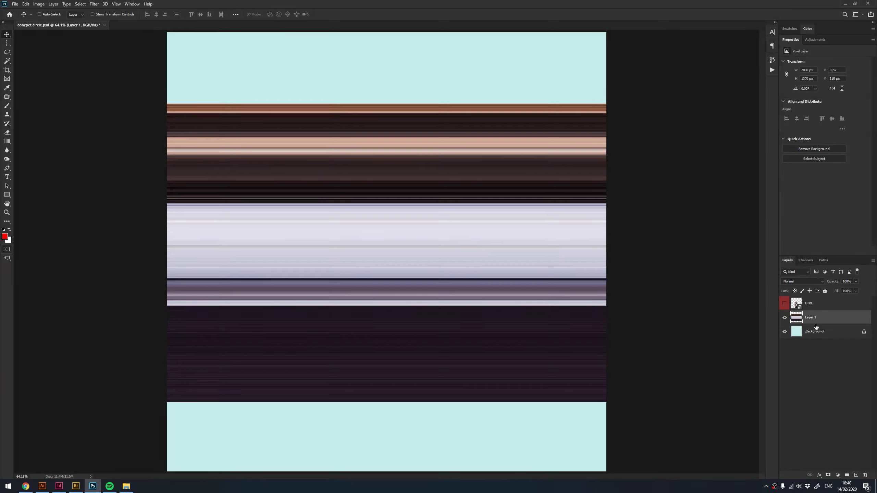
left_click(815, 304)
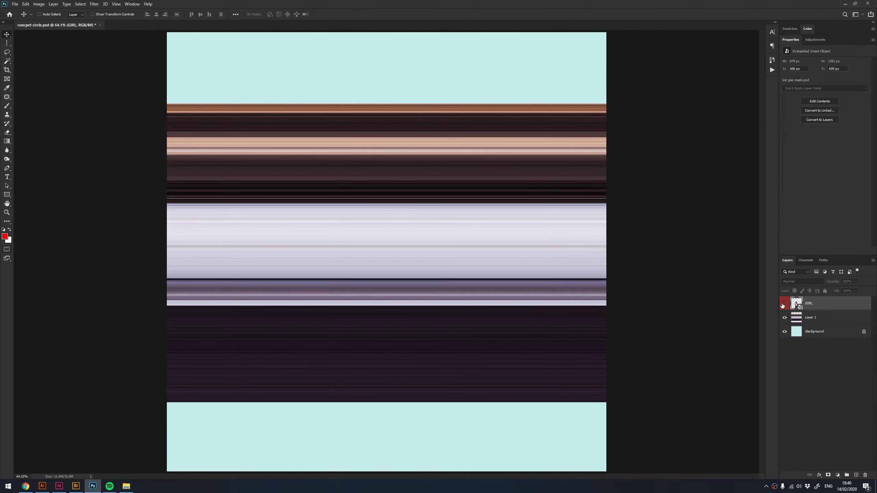
left_click(783, 304)
Step: Rename Layer 1 to 'effect' and convert it to a smart object
left_click(812, 318)
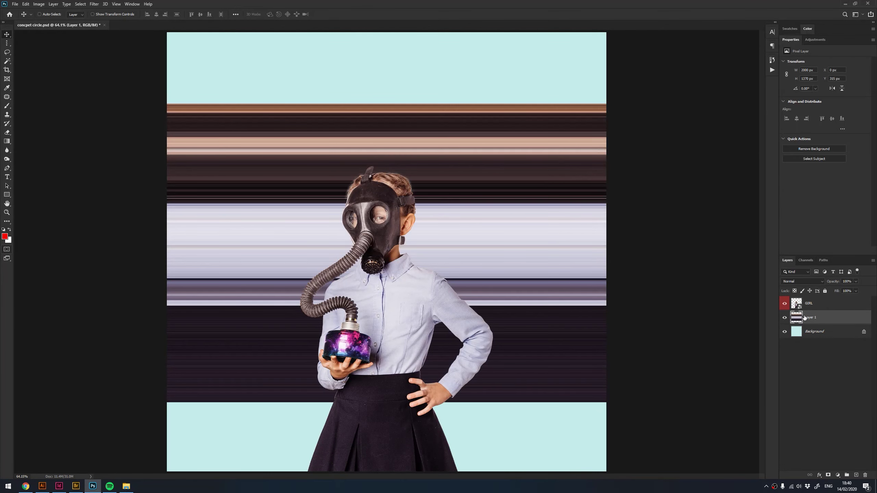
double_click(811, 318)
type("d")
type("t")
key("Return")
right_click(829, 320)
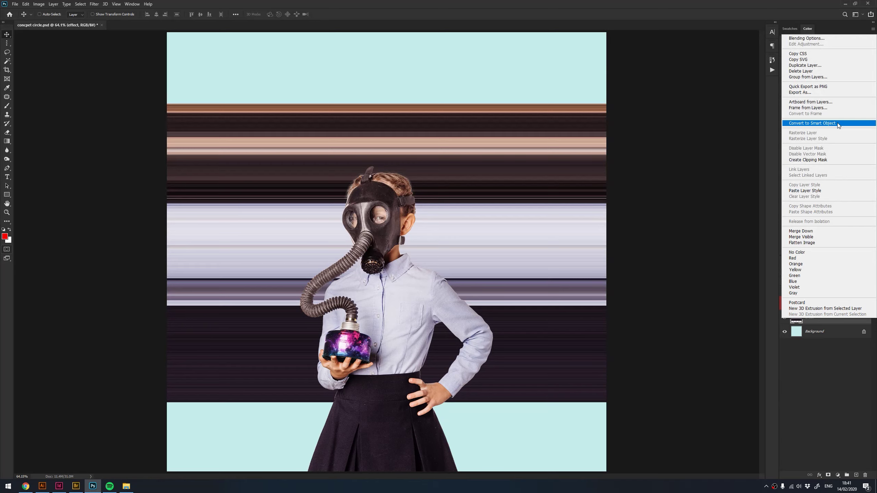
left_click(821, 123)
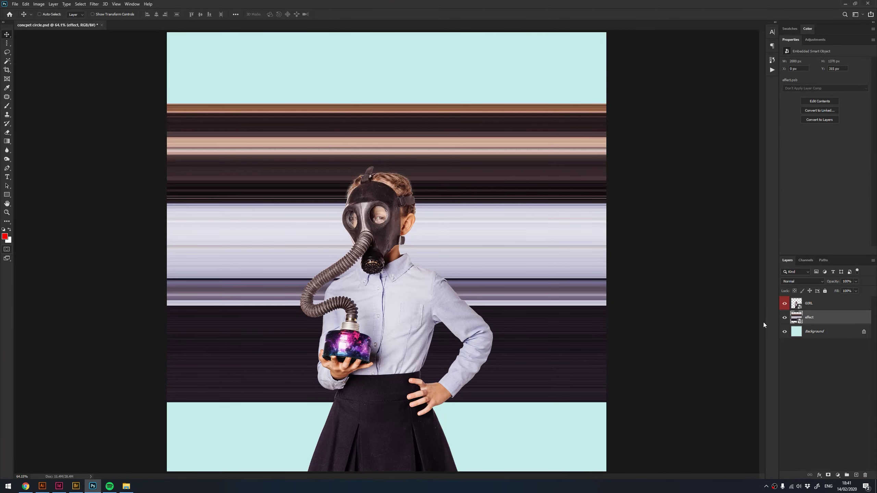
Step: Apply Polar Coordinates (Rectangular to Polar) to the effect layer, bending stripes into rings
left_click(95, 5)
mouse_move(110, 94)
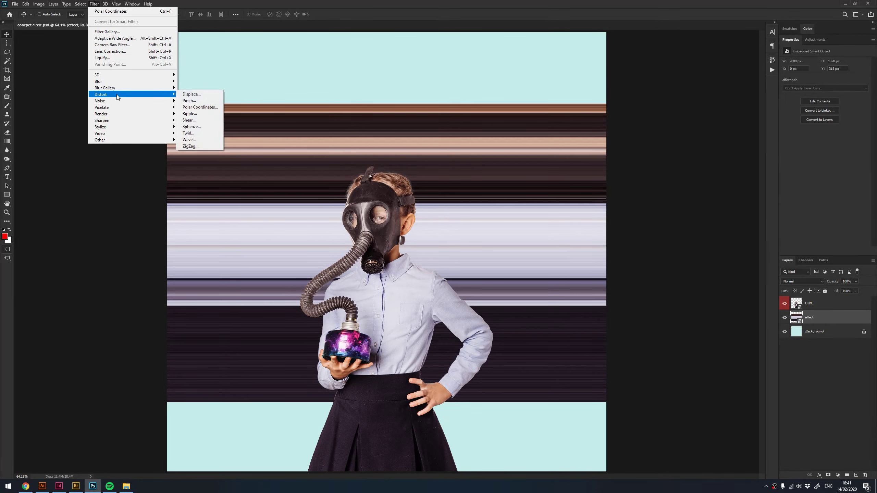
left_click(200, 107)
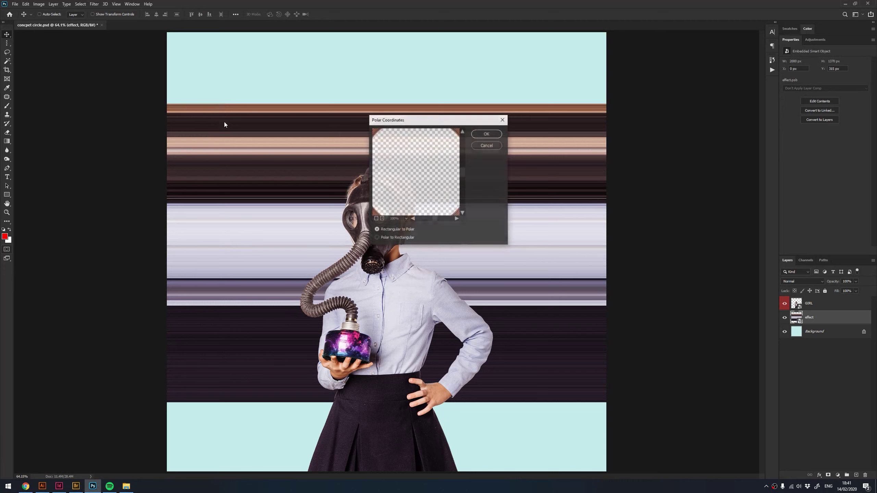
left_click(377, 218)
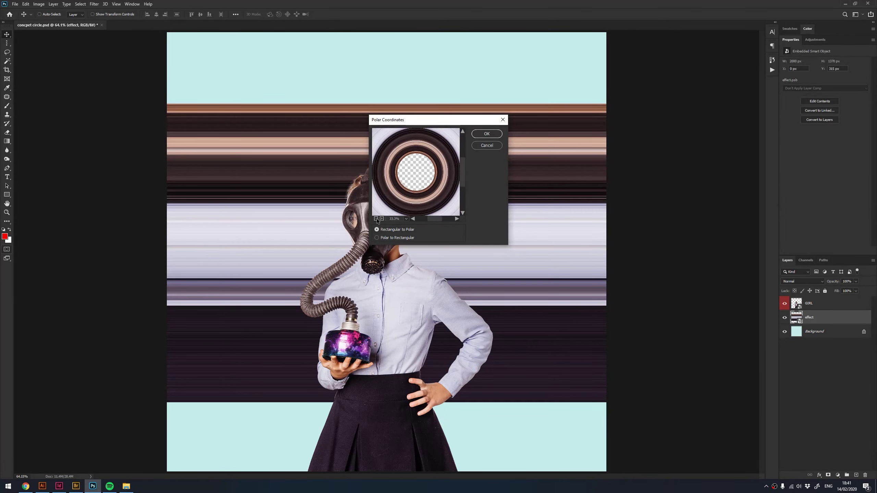
left_click(376, 219)
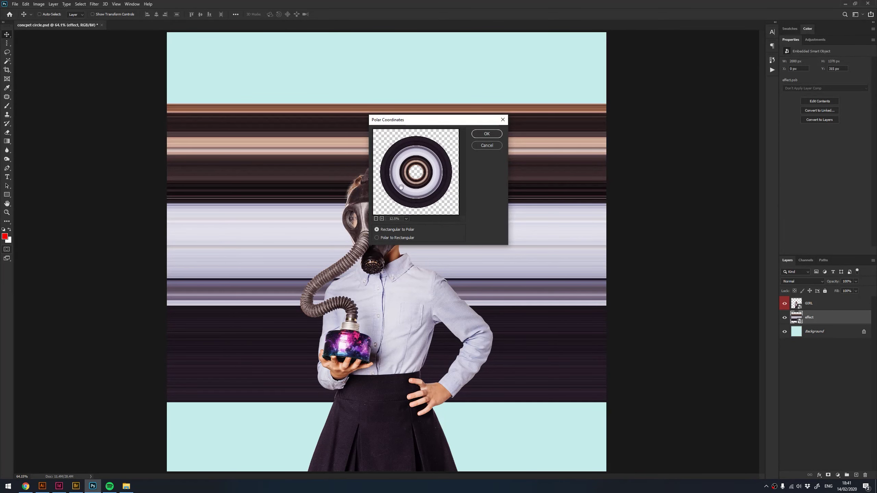
left_click(487, 135)
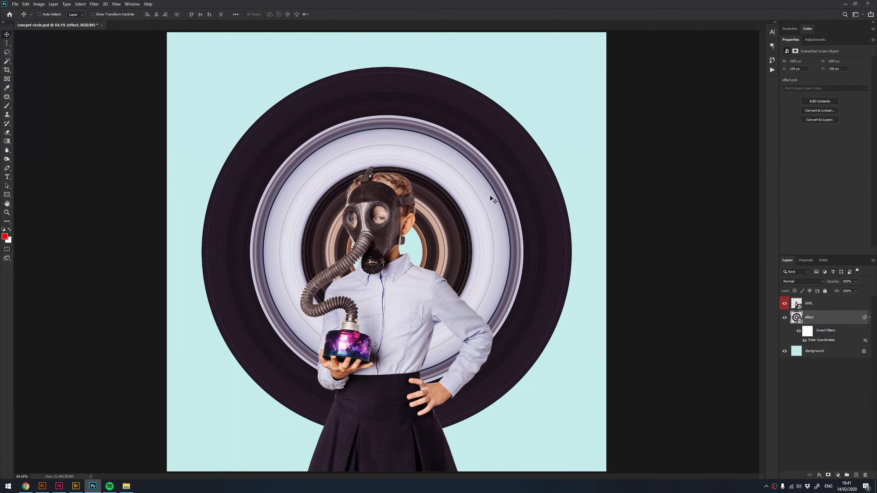
key("ctrl+t")
key("Return")
key("ctrl+t")
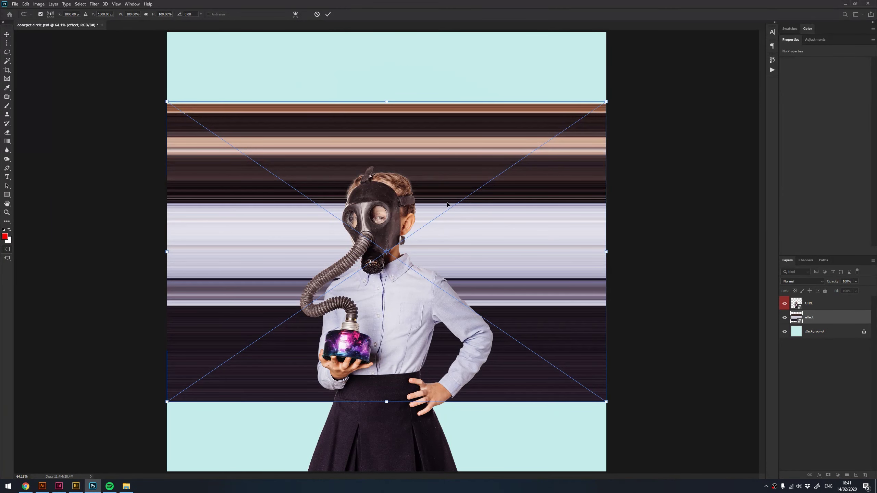
left_click_drag(387, 99, 387, 166)
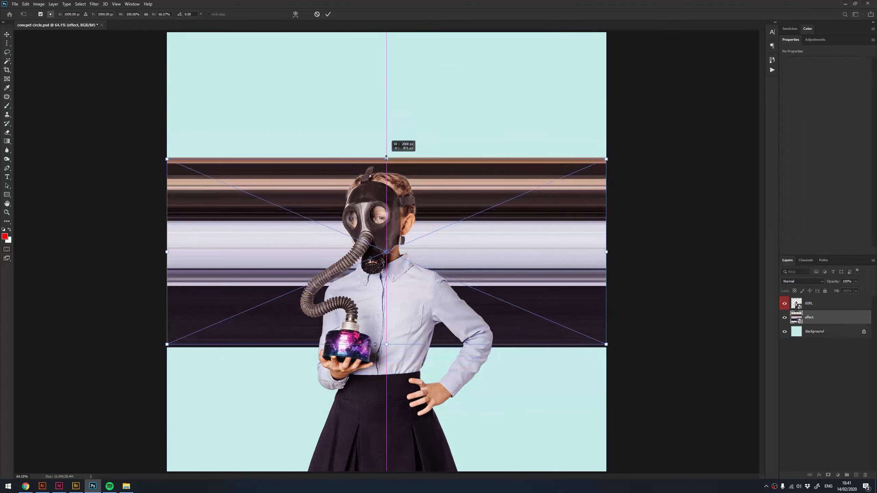
key("Return")
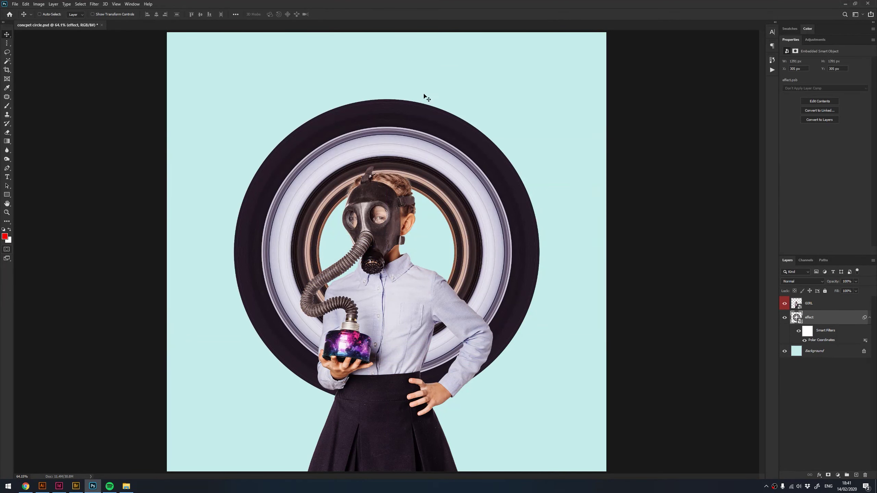
key("ctrl+t")
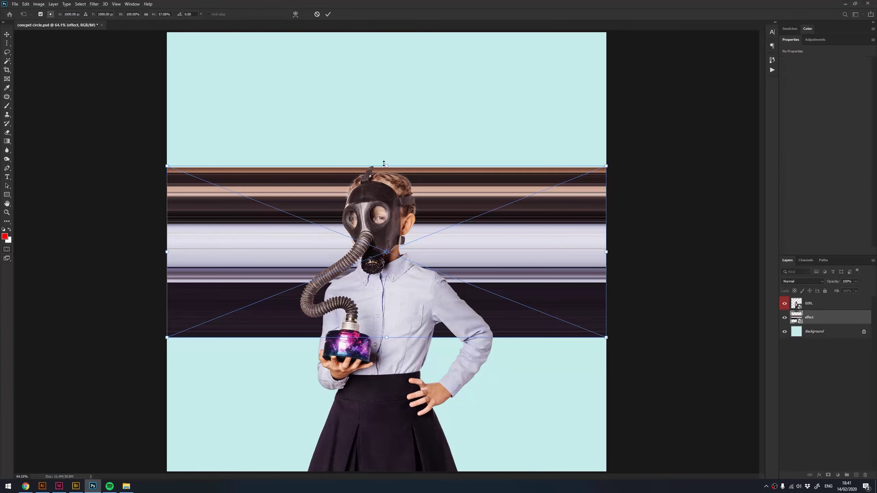
left_click_drag(384, 163, 384, 101)
key("Return")
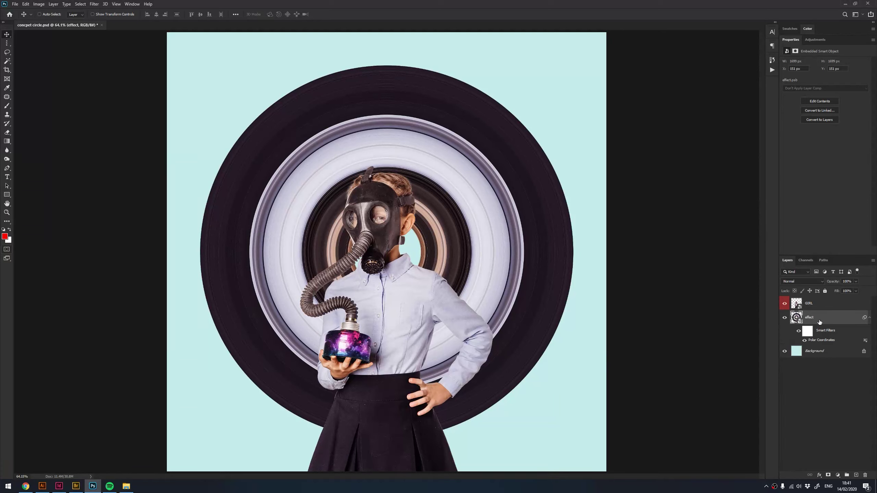
Step: Wrap the filtered effect layer in a new smart object and recentre the ring
right_click(821, 319)
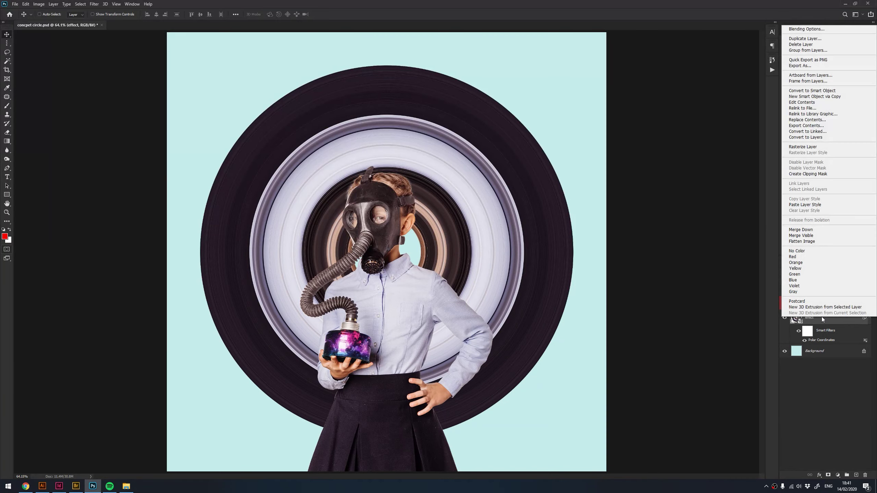
left_click(821, 90)
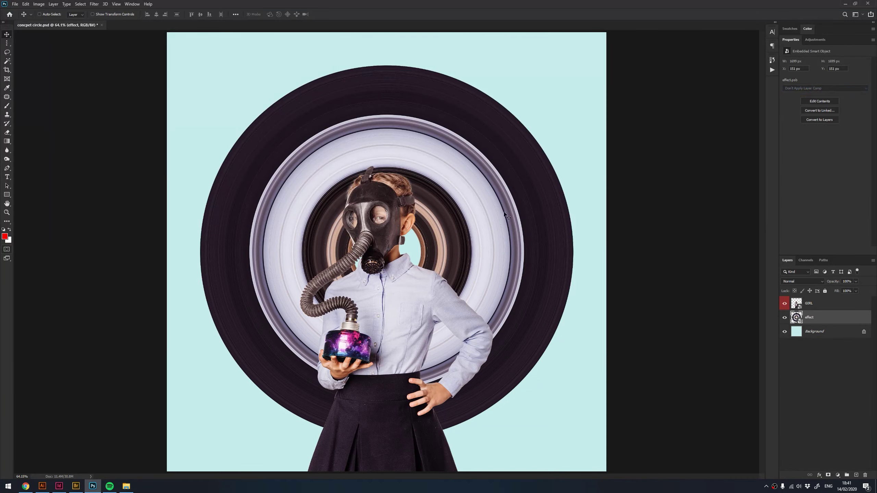
key("ctrl+t")
mouse_move(508, 229)
left_mouse_down()
mouse_move(458, 248)
mouse_move(504, 234)
left_mouse_up()
key("Return")
scroll(464, 236, "down", 3)
Step: Scale the ring up from its corner so it nearly fills the canvas
key("ctrl+t")
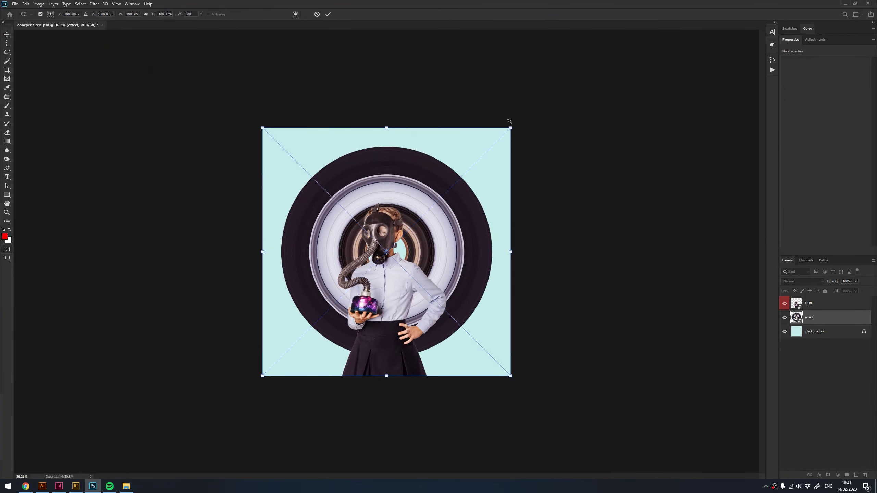
mouse_move(510, 128)
left_mouse_down()
mouse_move(493, 116)
mouse_move(519, 112)
left_mouse_up()
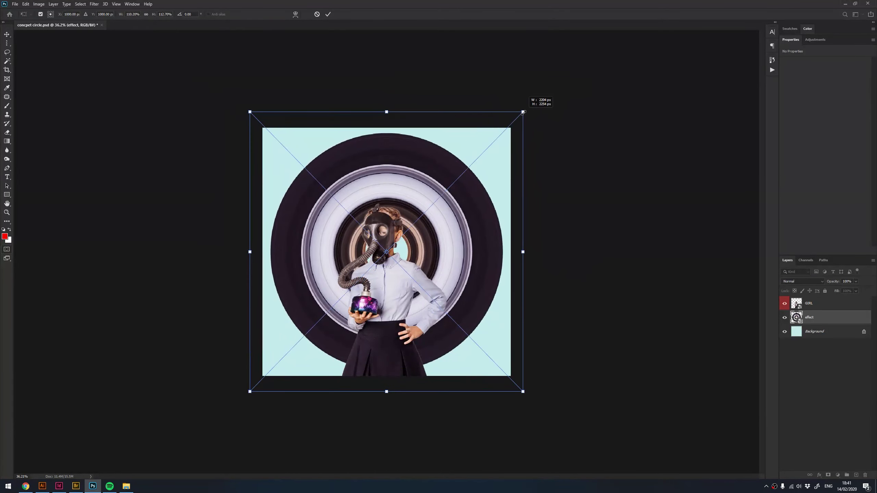
key("Return")
scroll(382, 224, "up", 3)
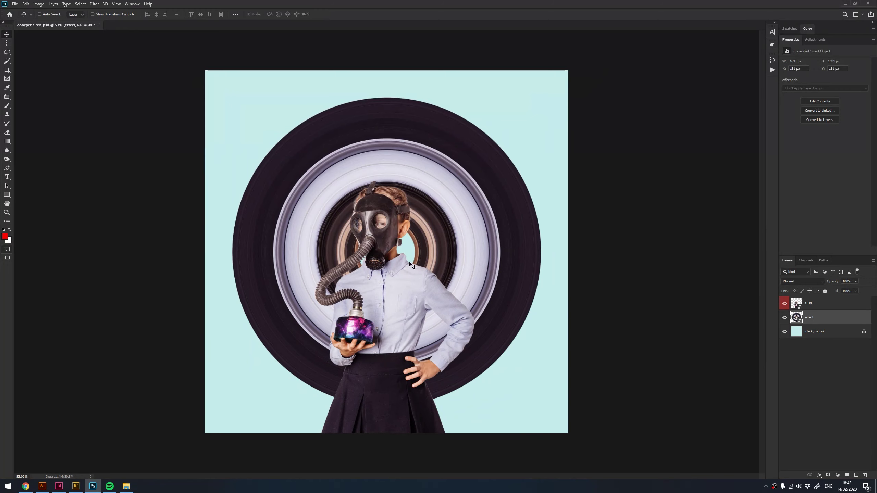
Step: Inside the effect smart object, squash the stripe band to about 73% height, then return to concept circle
double_click(796, 317)
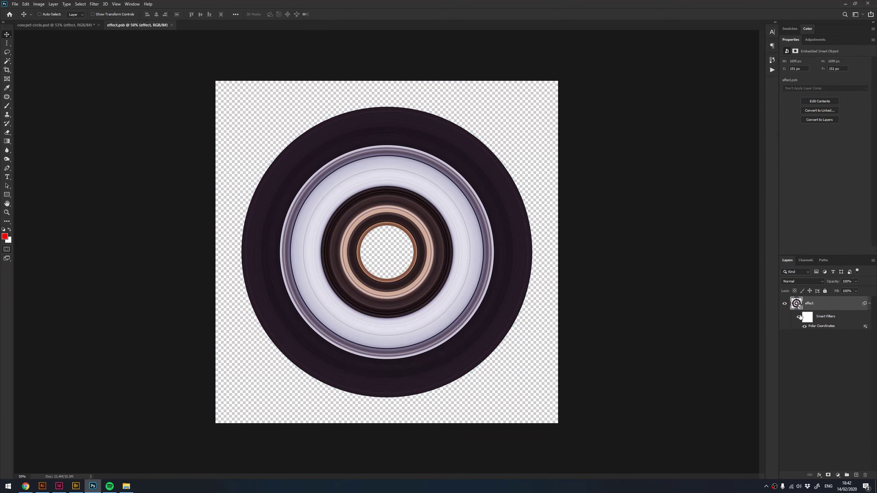
key("ctrl+t")
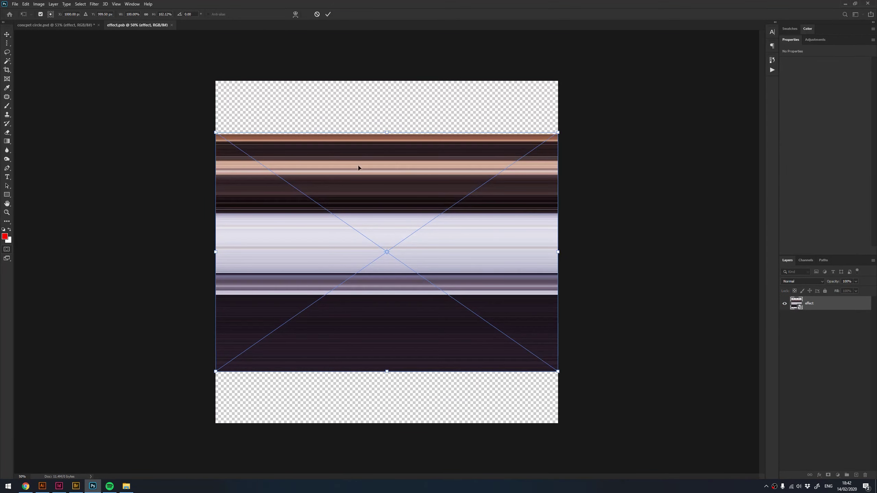
left_click_drag(386, 132, 387, 168)
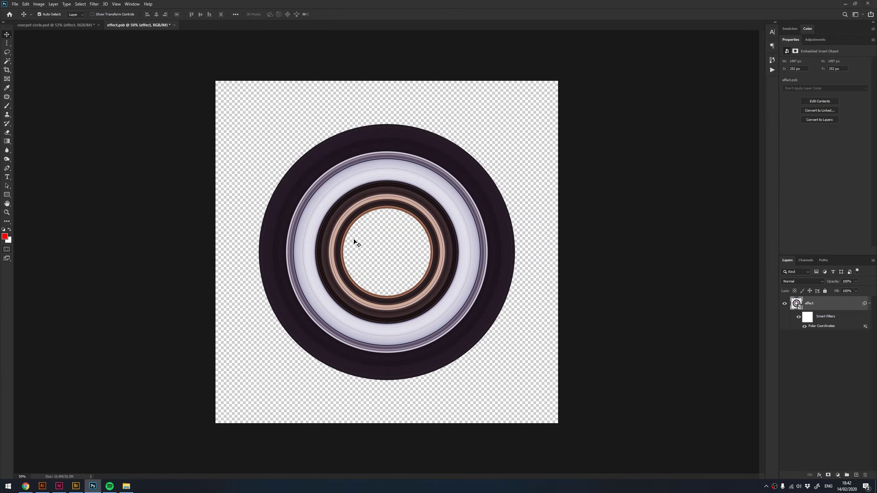
left_click(77, 23)
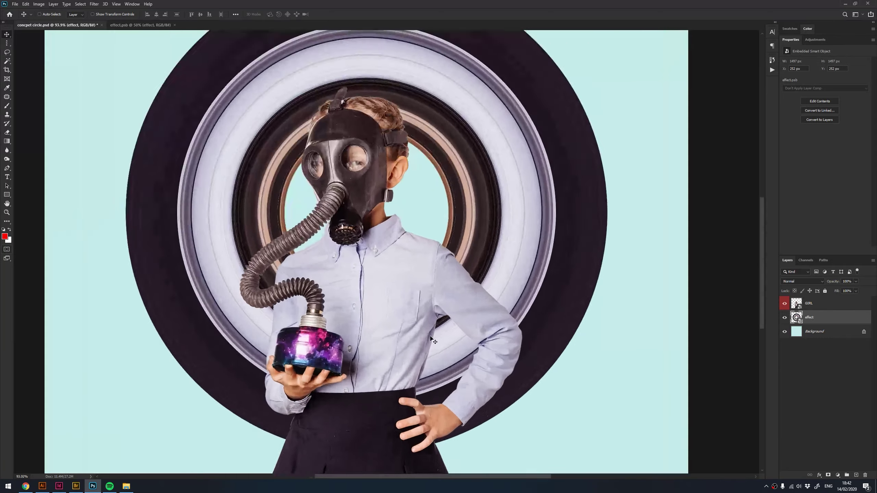
Step: Zoom in on the girl's torso and add a layer mask to the effect layer
scroll(433, 329, "up", 5)
left_click_drag(440, 360, 453, 326)
scroll(451, 318, "up", 2)
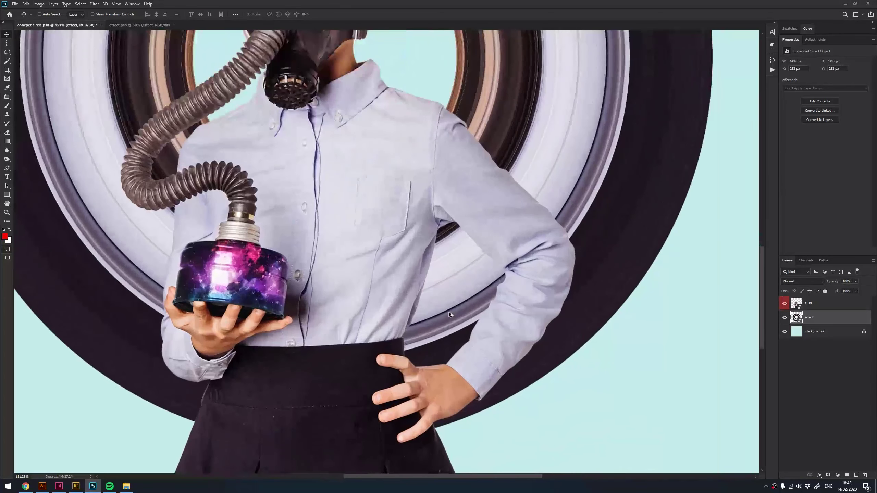
scroll(448, 293, "up", 2)
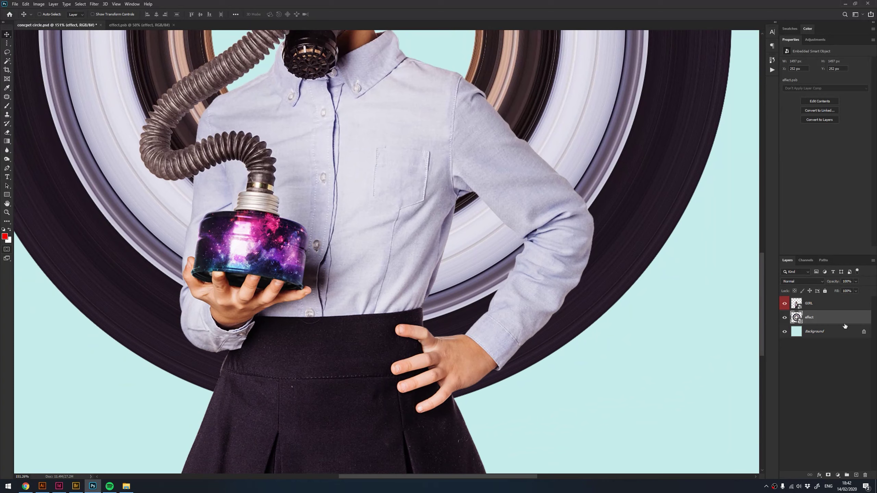
left_click(828, 475)
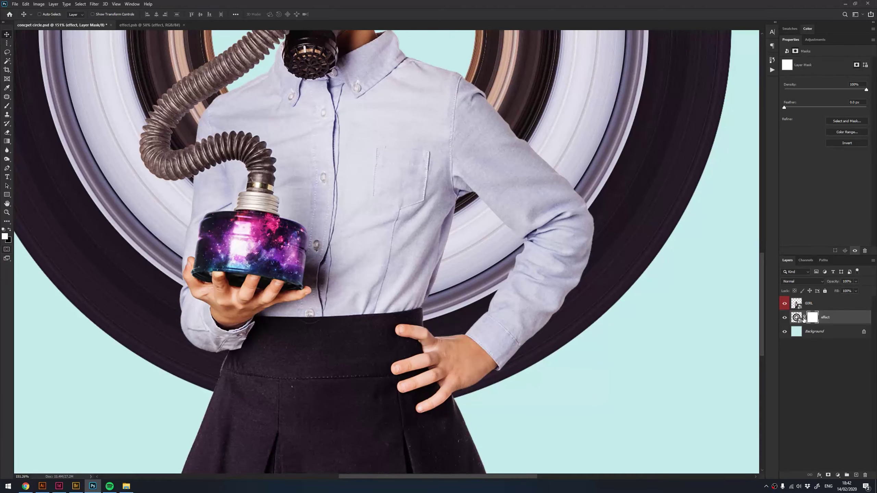
Step: Paint black with a hard round brush to hide the rings in the arm gap
key("b")
right_click(441, 280)
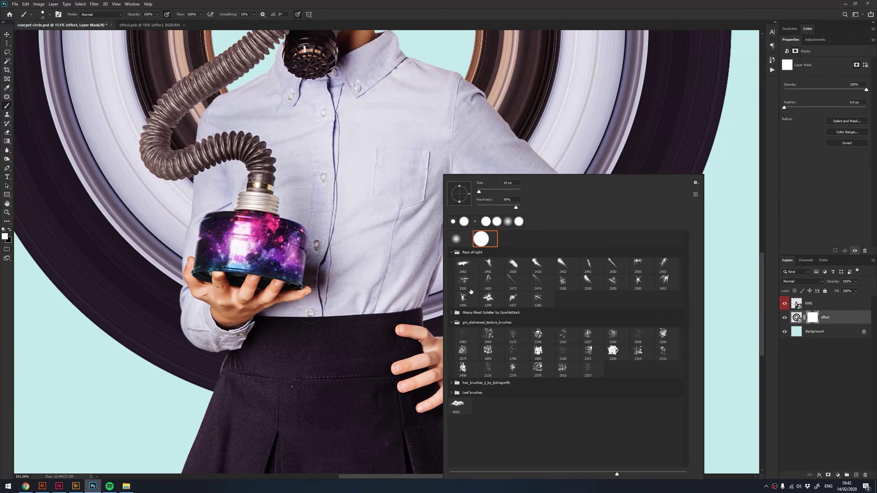
double_click(476, 242)
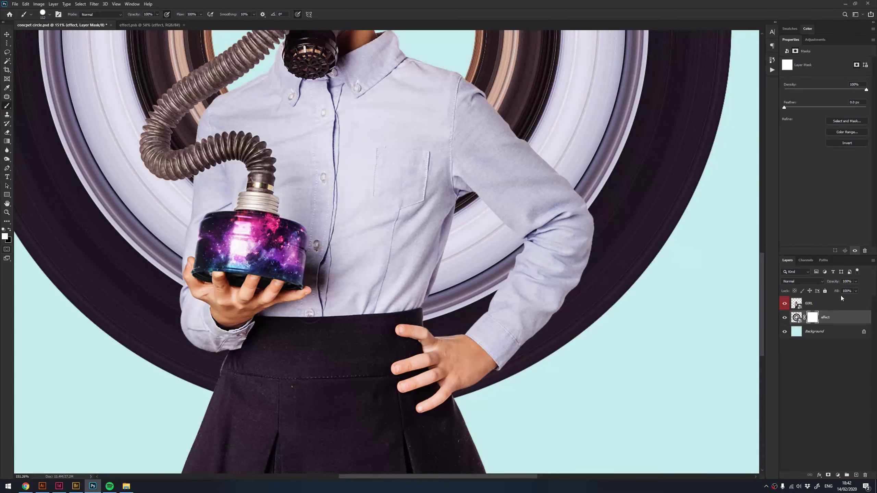
key("x")
mouse_move(480, 218)
left_mouse_down()
mouse_move(506, 250)
mouse_move(470, 303)
mouse_move(456, 251)
left_mouse_up()
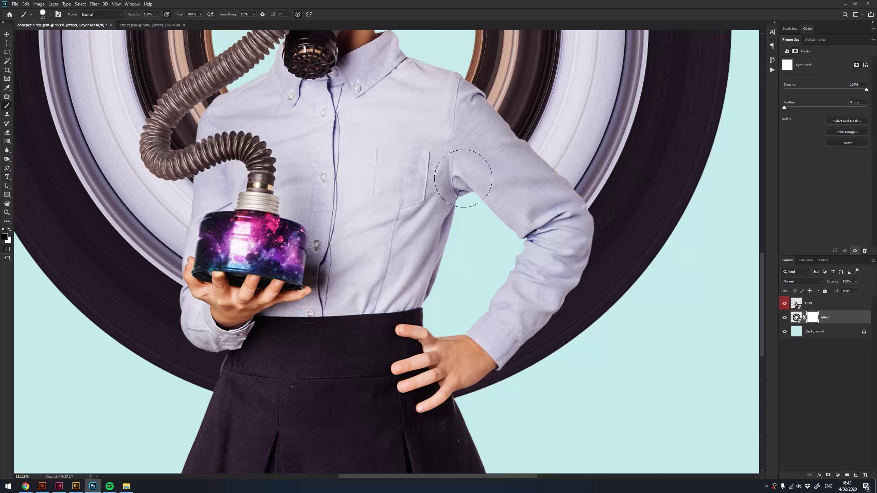
key("v")
right_click(462, 215)
key("ctrl+0")
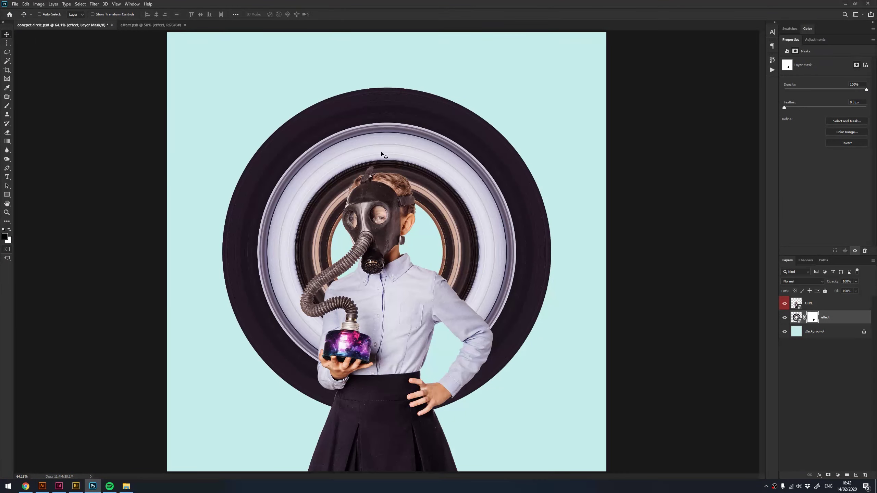
Step: Add a new empty layer clipped to the ring layer below
left_click(856, 475)
right_click(820, 317)
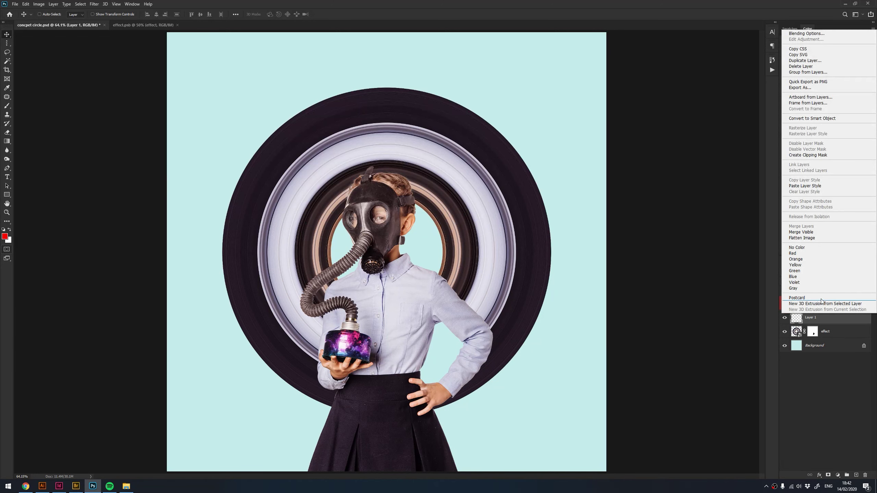
left_click(801, 155)
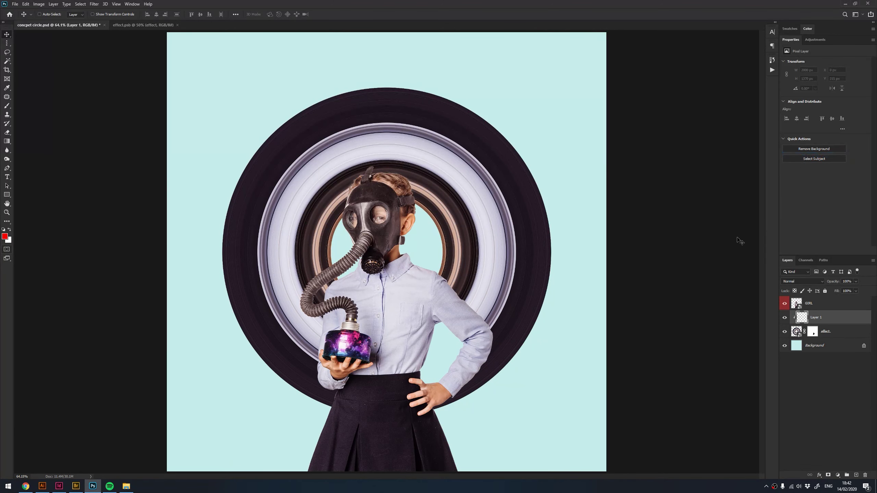
Step: Paint a black shadow with a 700 px soft round brush onto the rings beside the girl
key("b")
right_click(428, 257)
left_click(441, 241)
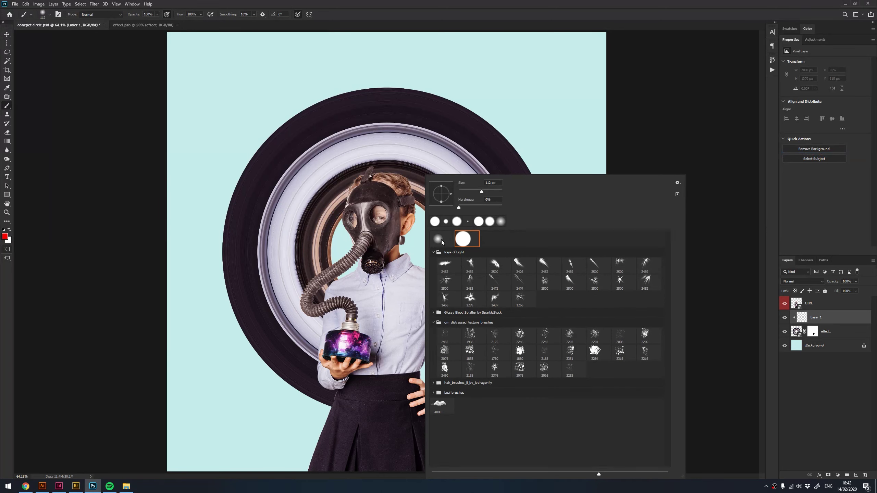
key("Return")
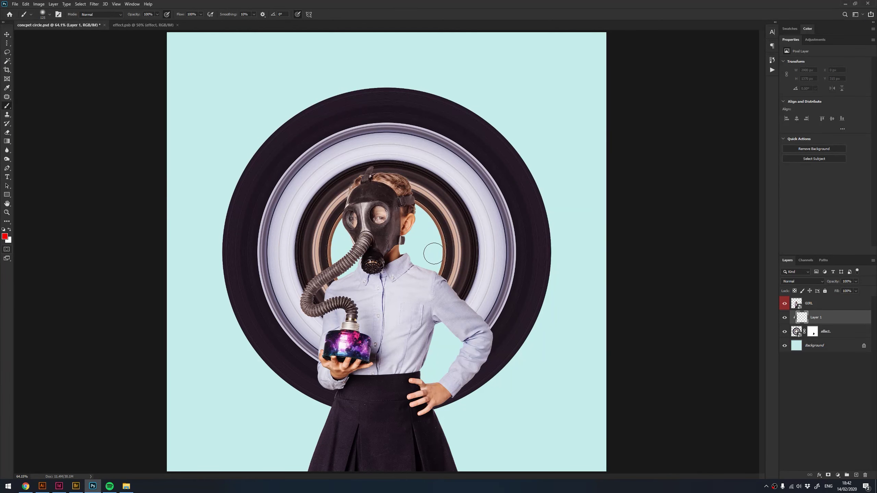
key("bracketright")
key("bracketright")
key("bracketright")
left_click(4, 229)
mouse_move(430, 294)
left_mouse_down()
mouse_move(404, 269)
mouse_move(466, 345)
mouse_move(350, 319)
left_mouse_up()
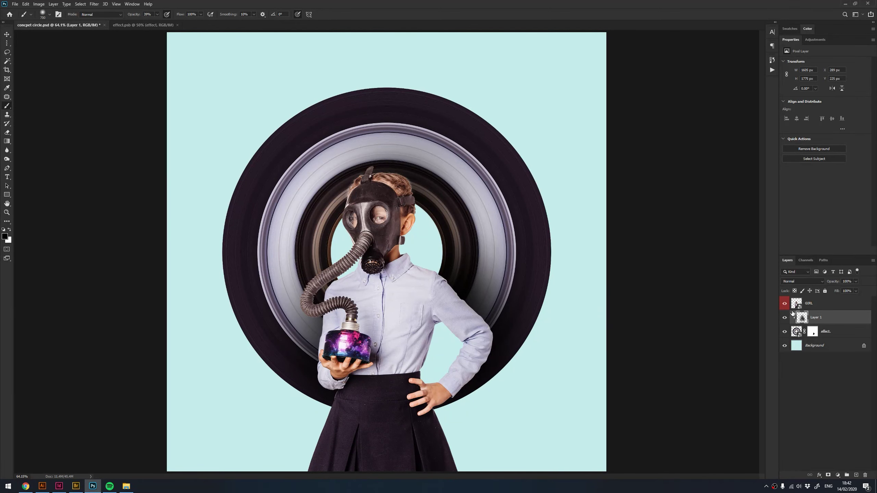
Step: Hide and reshow GIRL to check the shadow, then select the effect ring layer
left_click(784, 304)
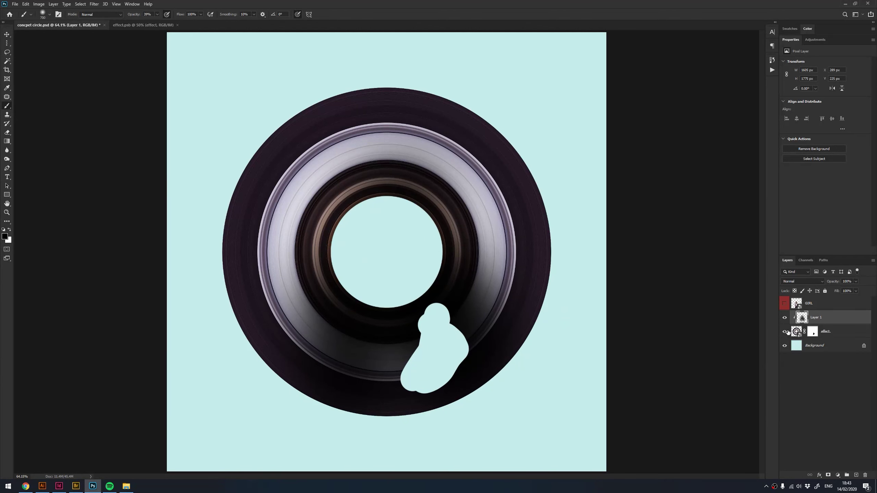
left_click(784, 304)
left_click(809, 303)
key("v")
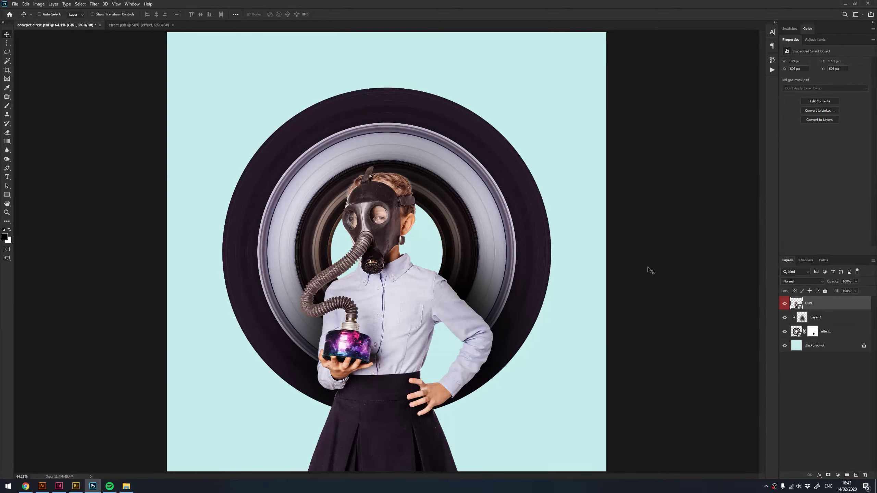
left_click(834, 334)
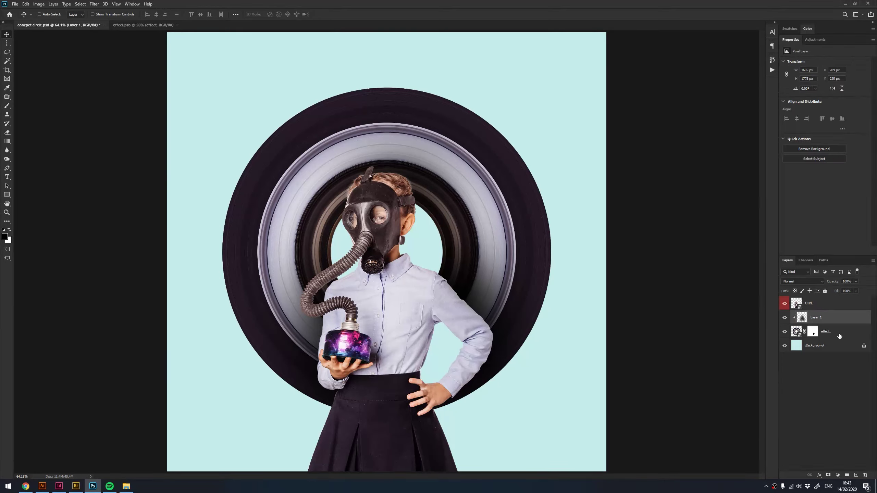
Step: Add a Hue/Saturation adjustment on the rings, colorized at hue 204, saturation 68, lightness +12
left_click(815, 40)
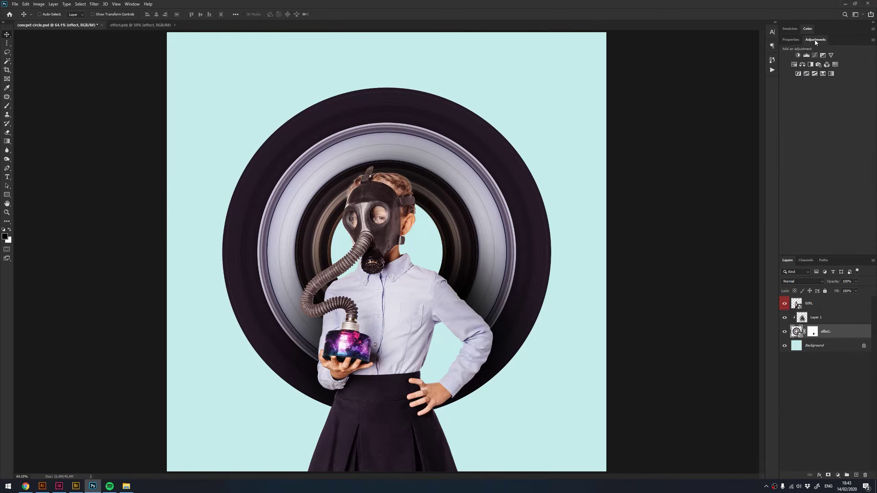
left_click(801, 65)
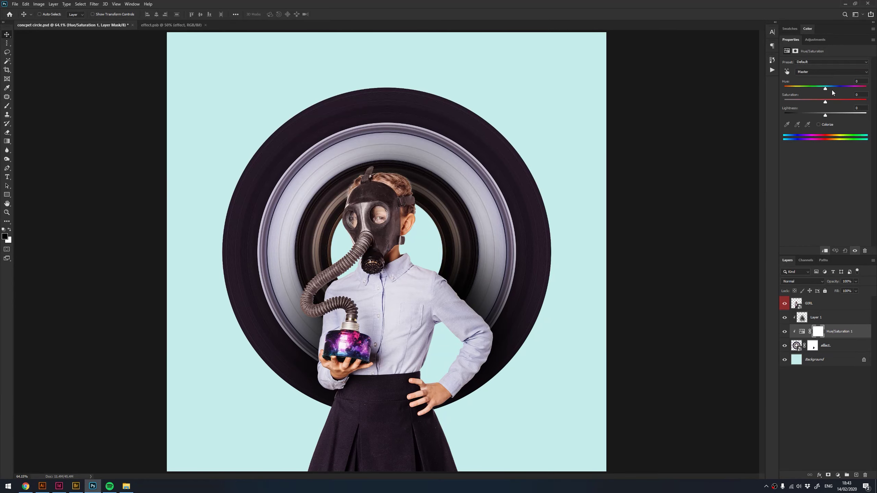
mouse_move(825, 88)
left_mouse_down()
mouse_move(851, 88)
mouse_move(799, 89)
left_mouse_up()
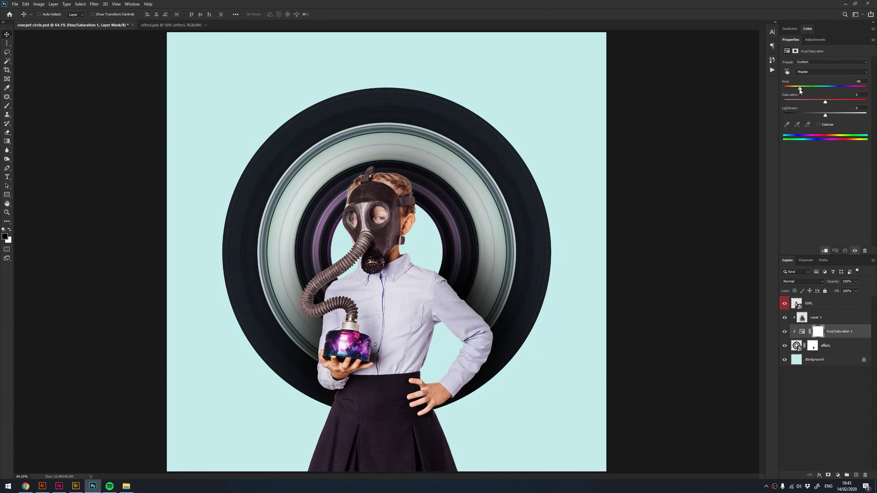
left_click(819, 124)
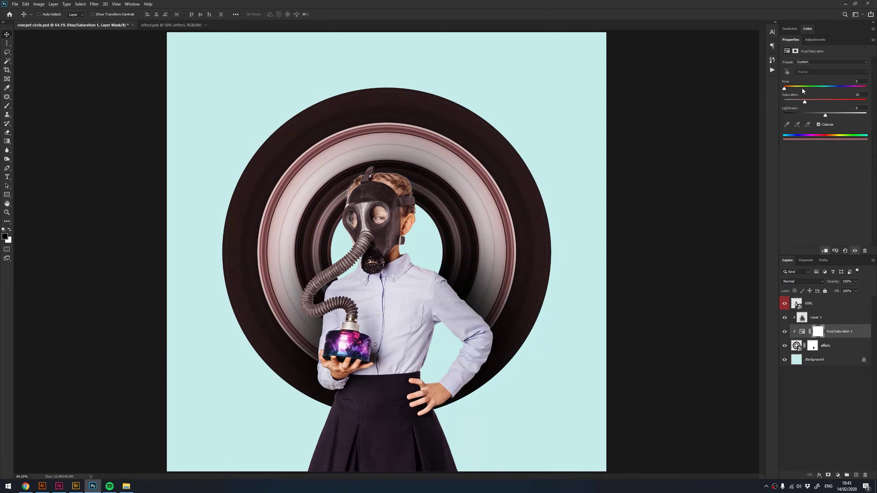
mouse_move(803, 91)
left_mouse_down()
mouse_move(831, 90)
mouse_move(812, 101)
mouse_move(831, 114)
left_mouse_up()
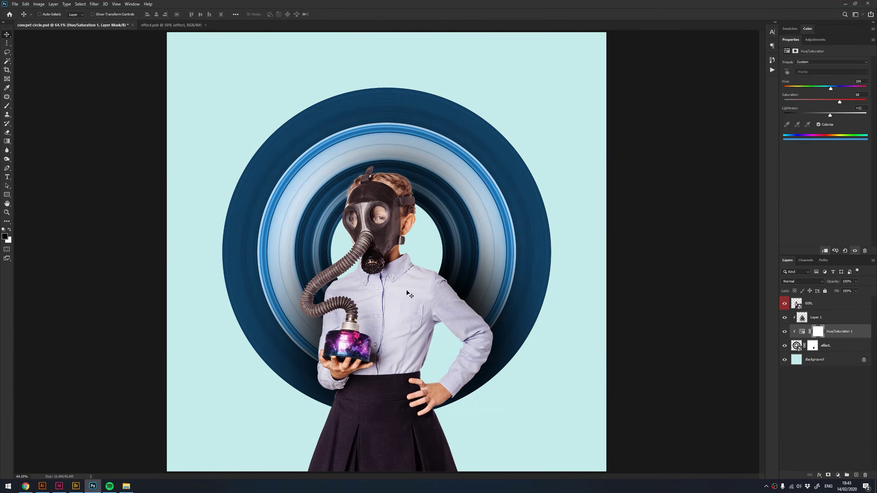